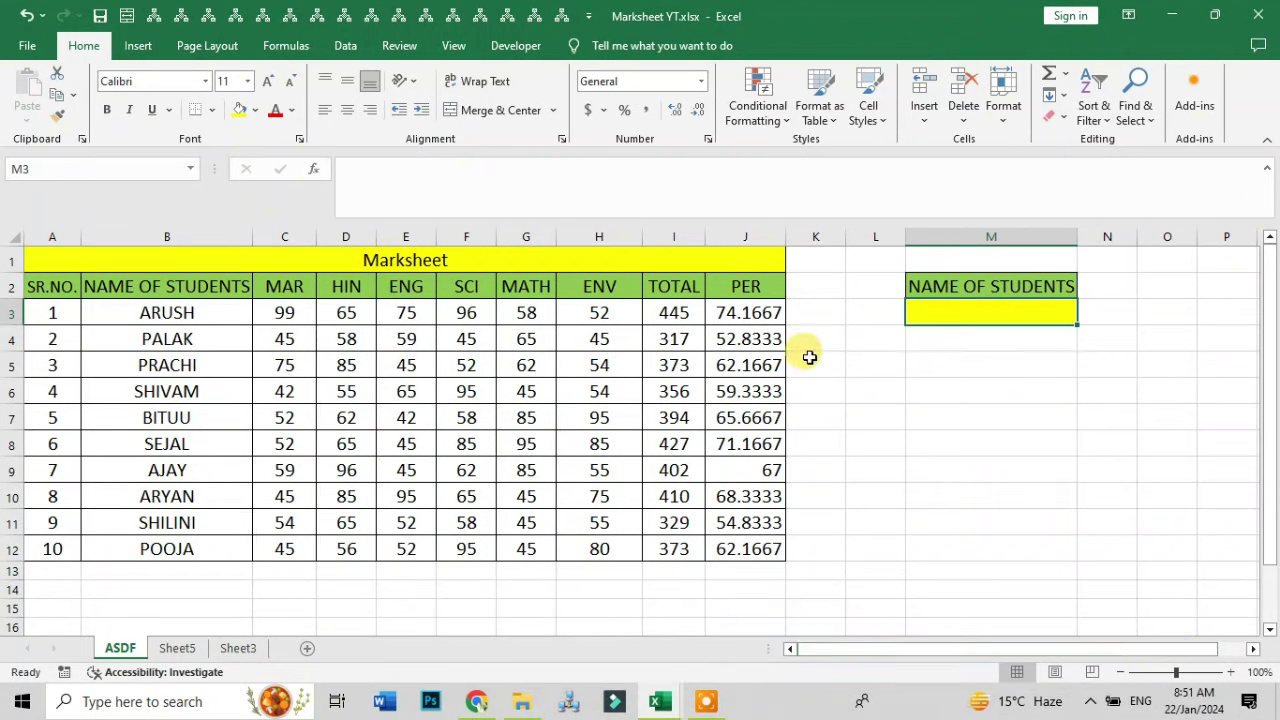
pyautogui.click(776, 113)
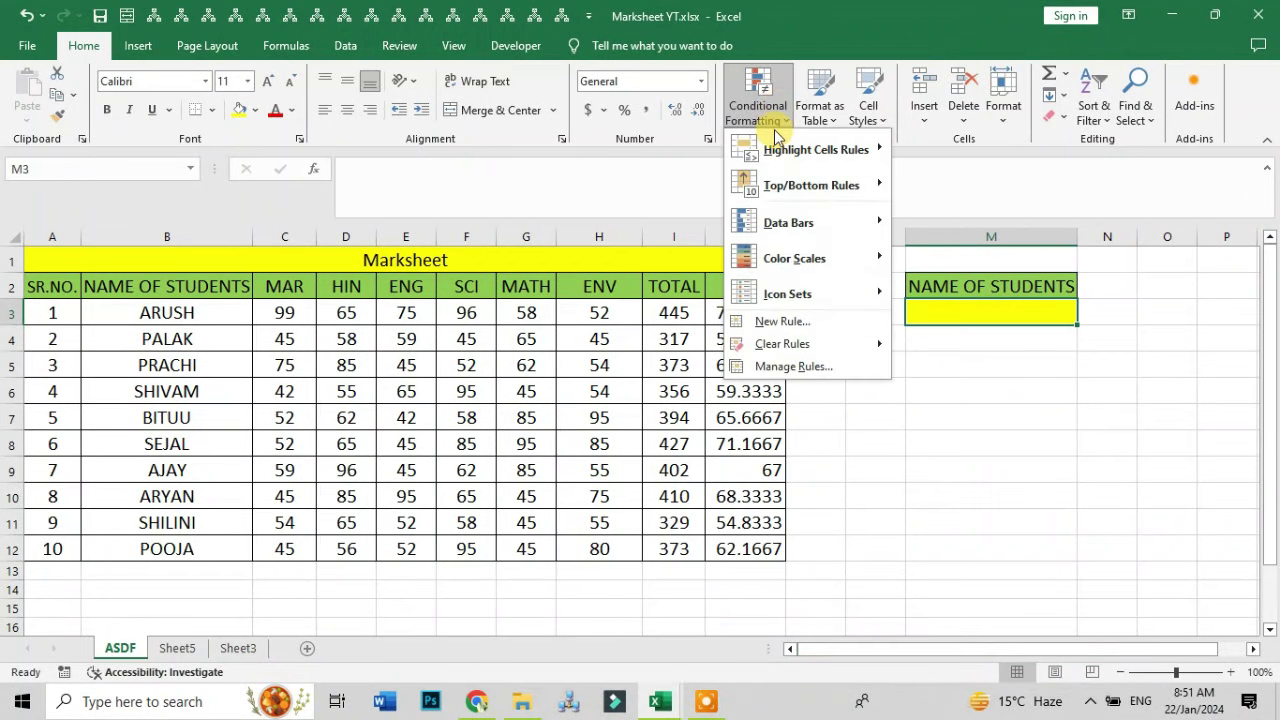
pyautogui.click(781, 322)
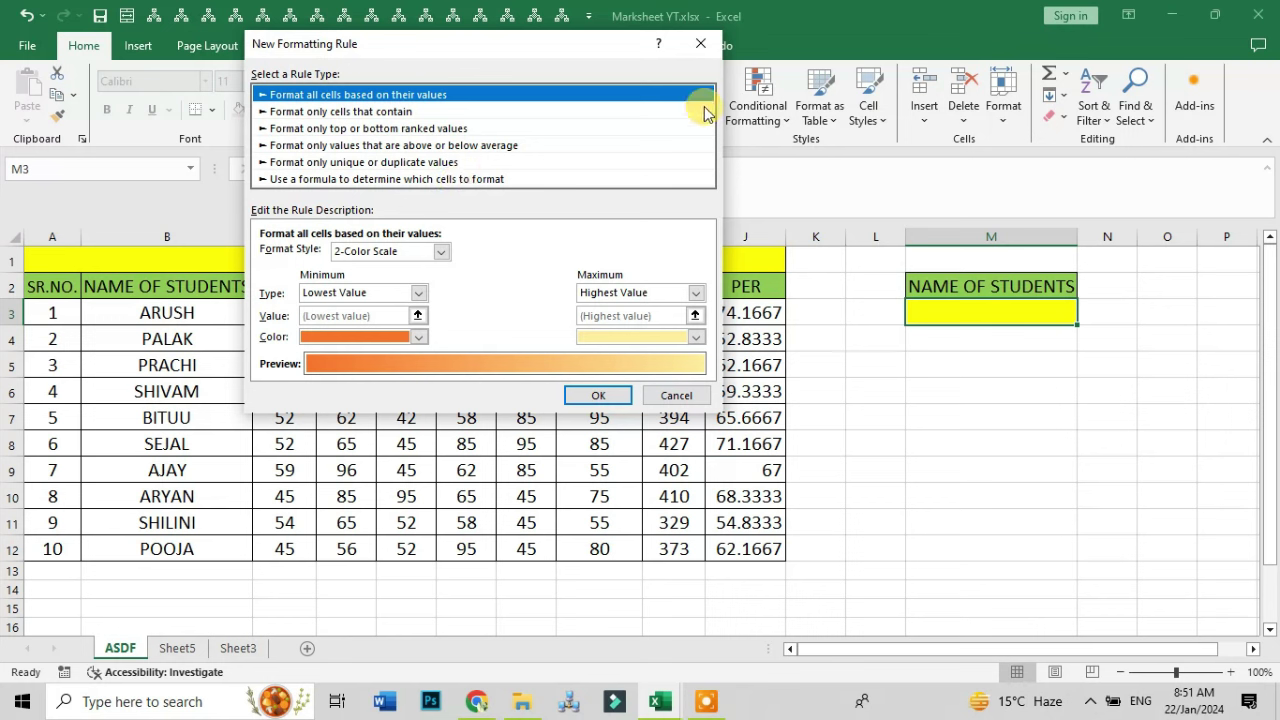
pyautogui.click(702, 44)
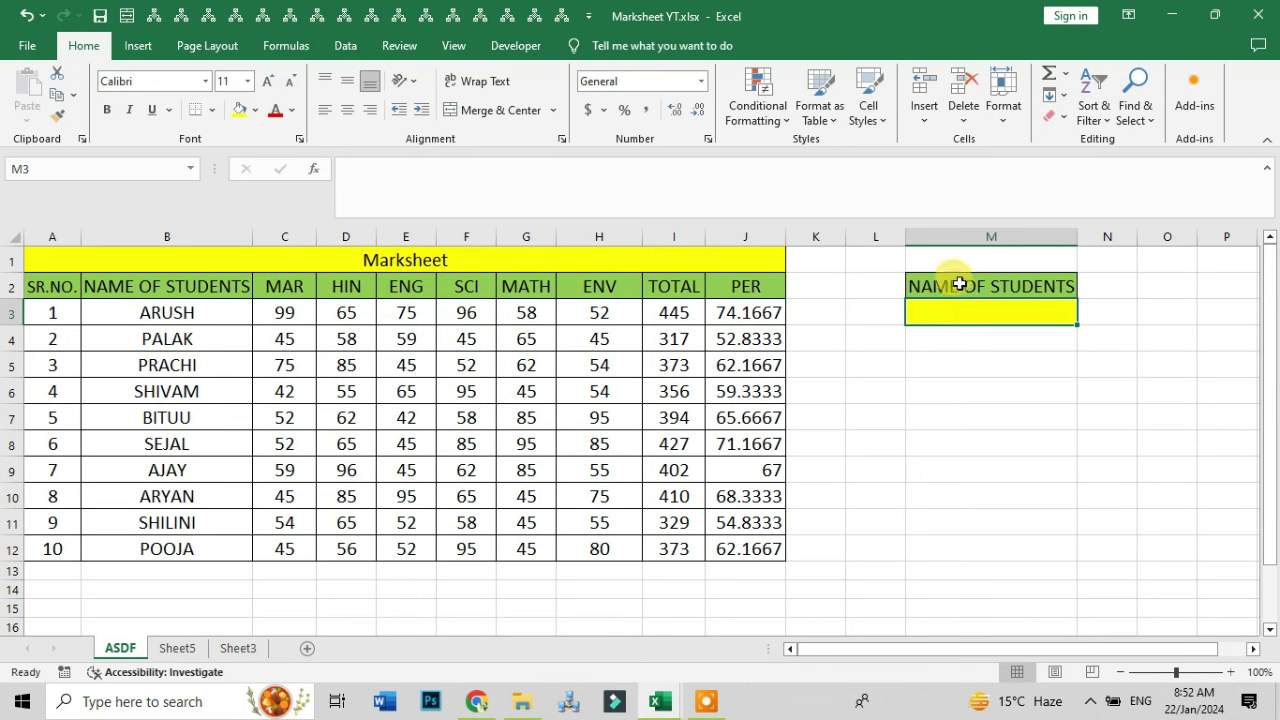
# - Select the student names and marks in B3:J12 after clicking M2
pyautogui.click(965, 285)
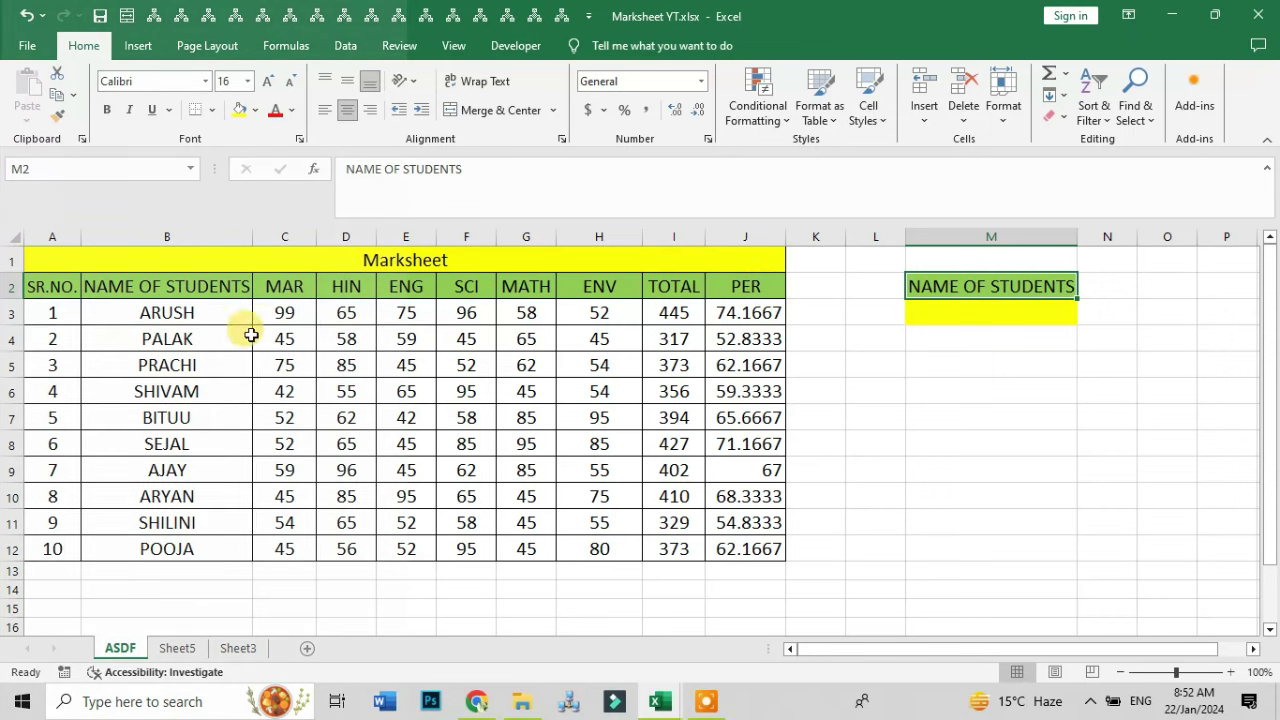
pyautogui.moveTo(100, 313)
pyautogui.mouseDown()
pyautogui.moveTo(355, 465)
pyautogui.moveTo(751, 545)
pyautogui.mouseUp()
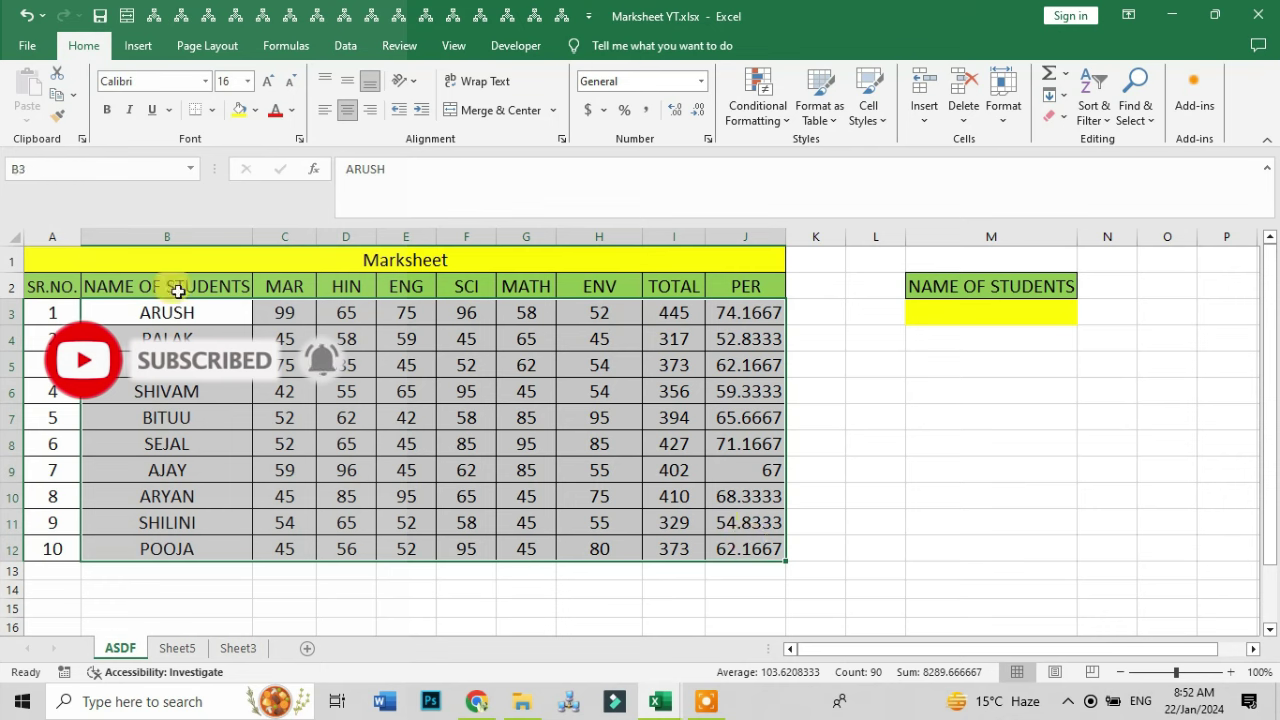
# - Begin a New Formatting Rule of type 'Use a formula to determine which cells to format'
pyautogui.click(771, 118)
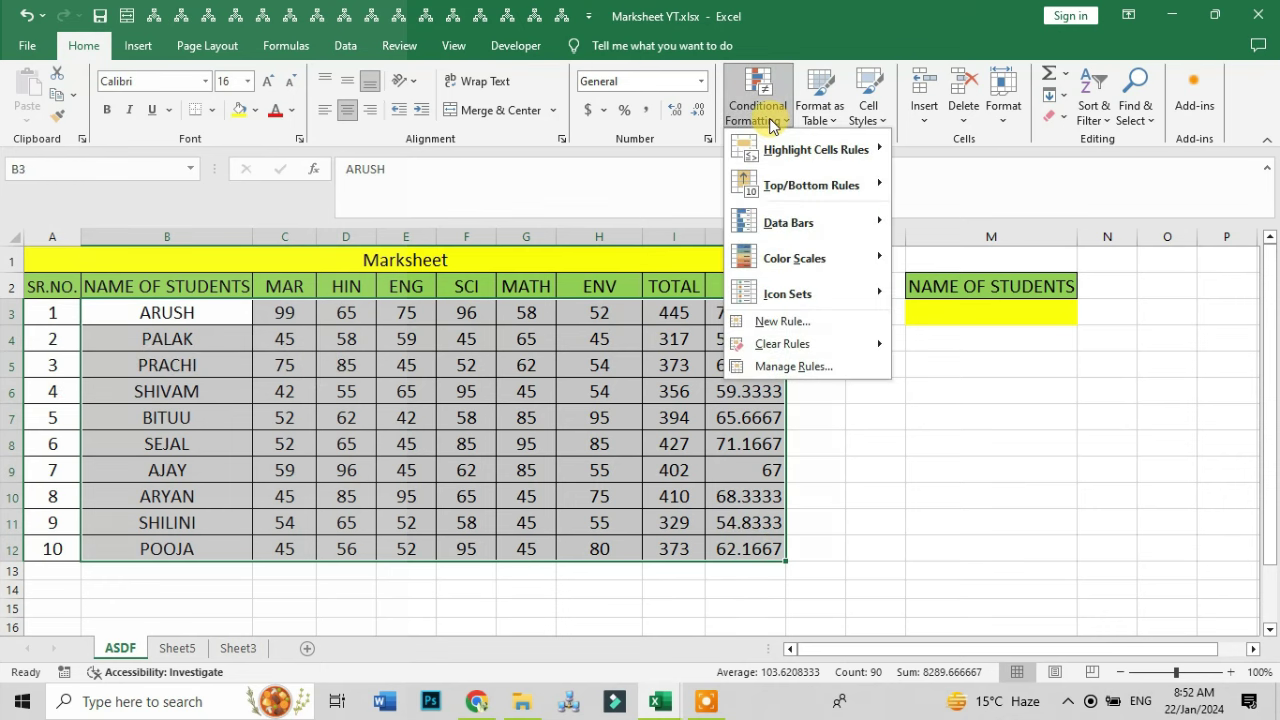
pyautogui.click(771, 322)
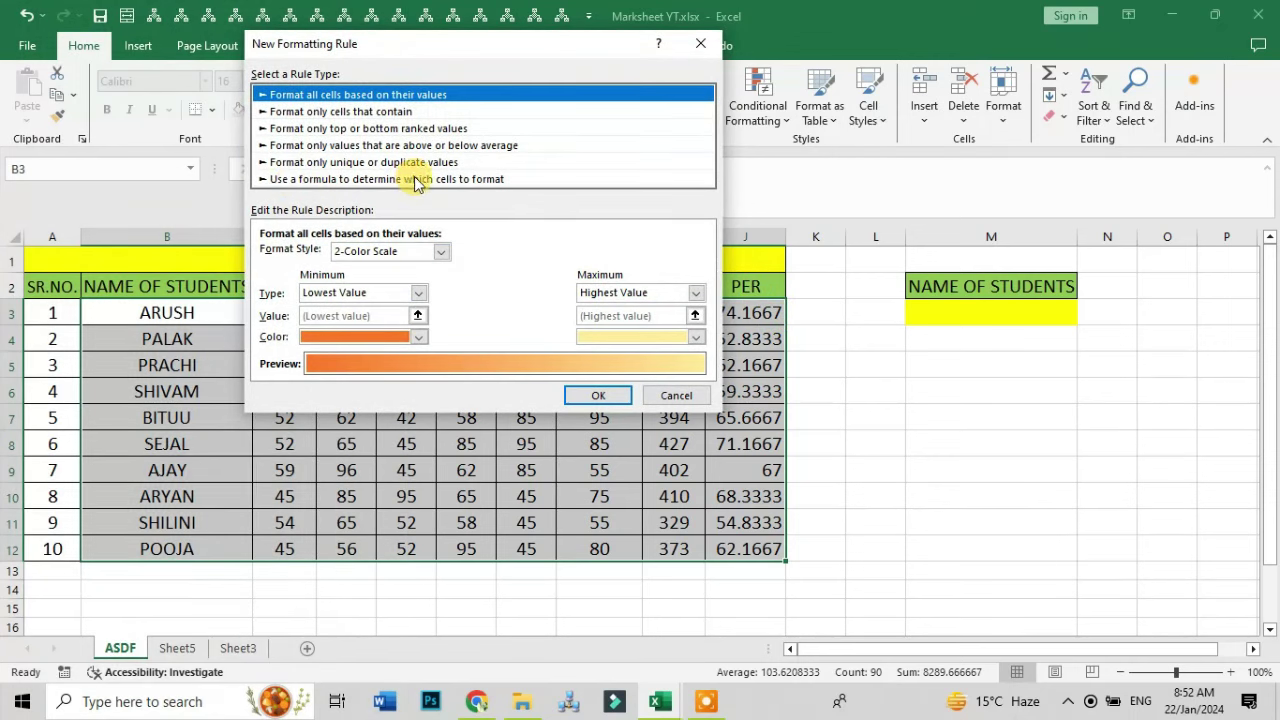
pyautogui.click(415, 180)
pyautogui.moveTo(400, 52)
pyautogui.mouseDown()
pyautogui.moveTo(508, 176)
pyautogui.moveTo(594, 205)
pyautogui.mouseUp()
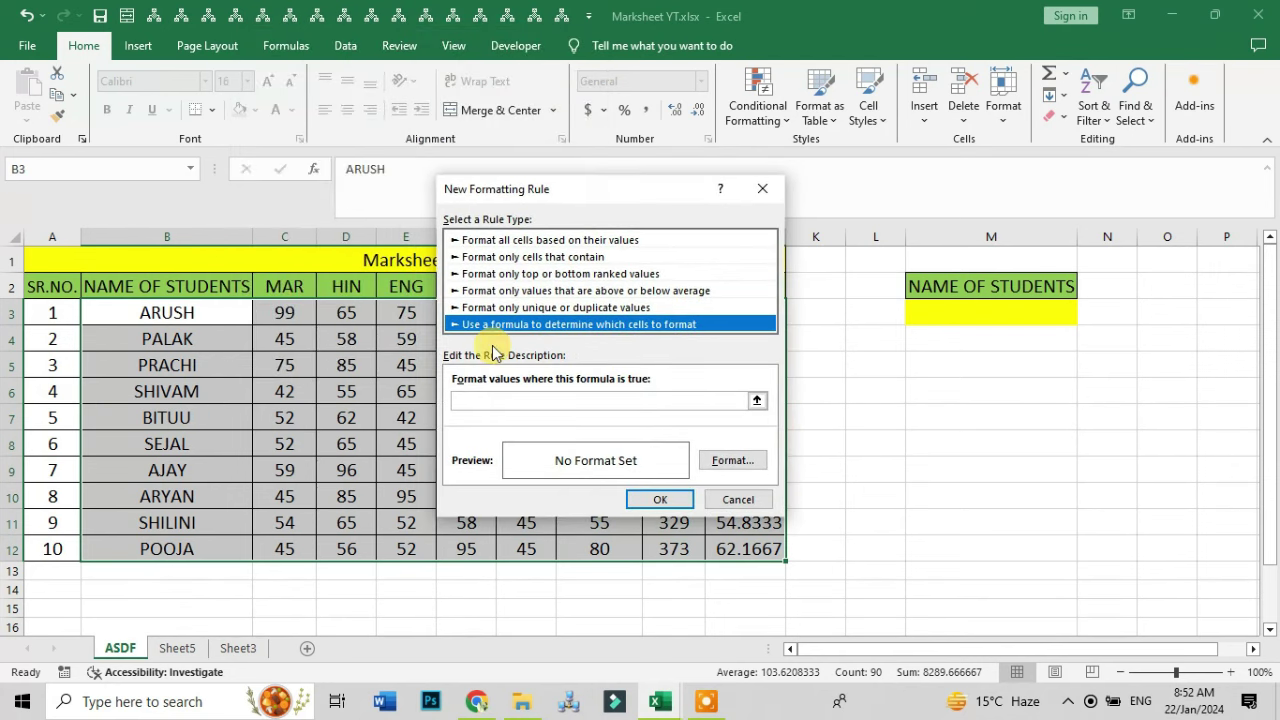
pyautogui.click(516, 398)
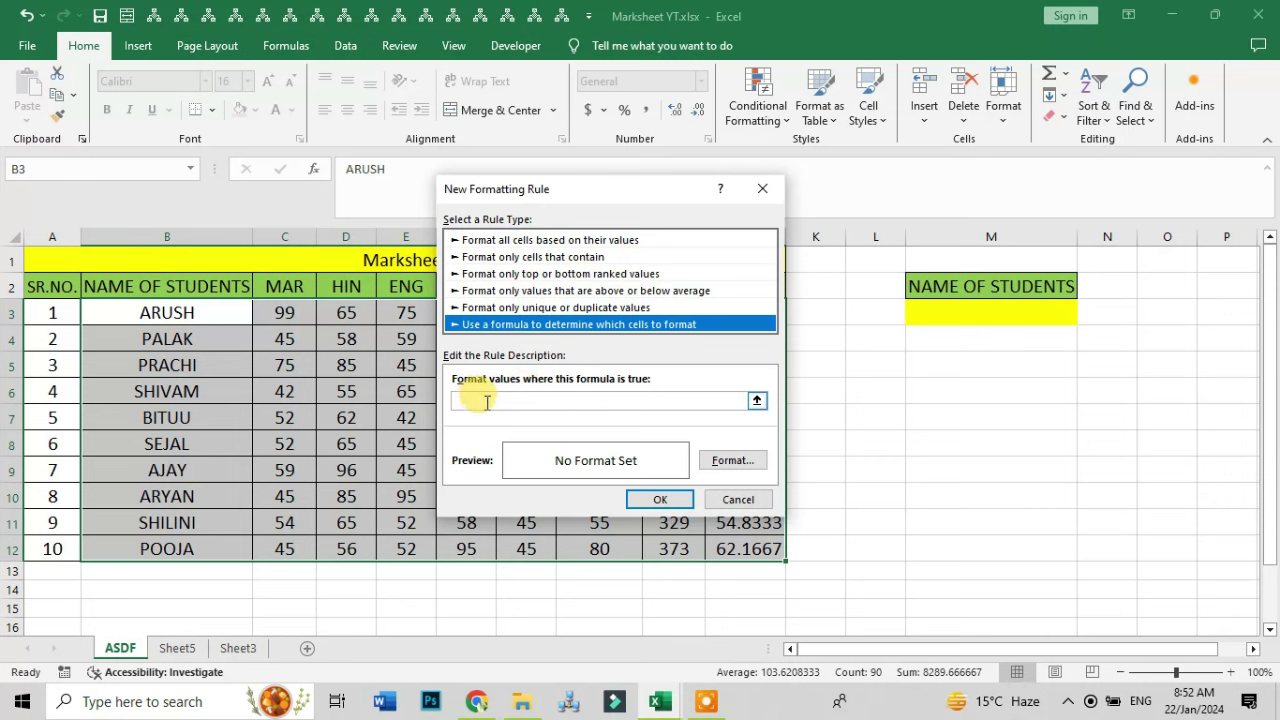
pyautogui.click(486, 401)
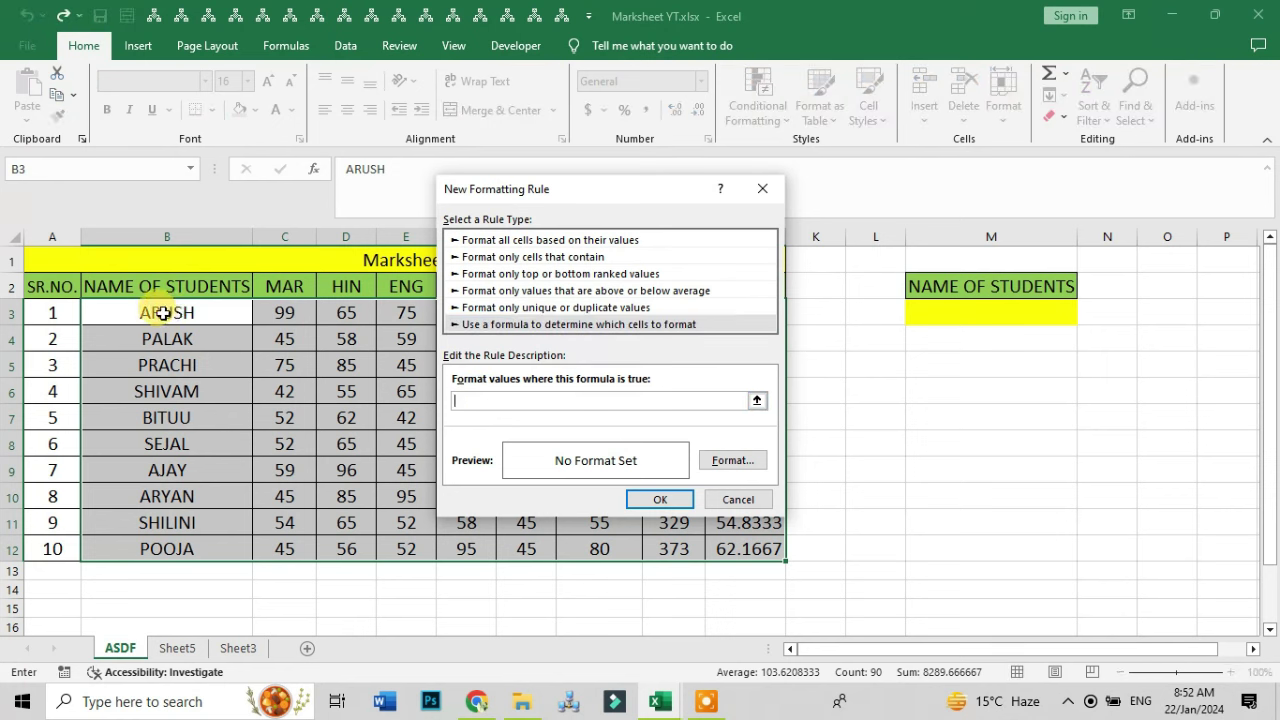
# - Build the rule condition =B3=$M$3, with B3 relative and lookup cell M3 absolute
pyautogui.click(164, 312)
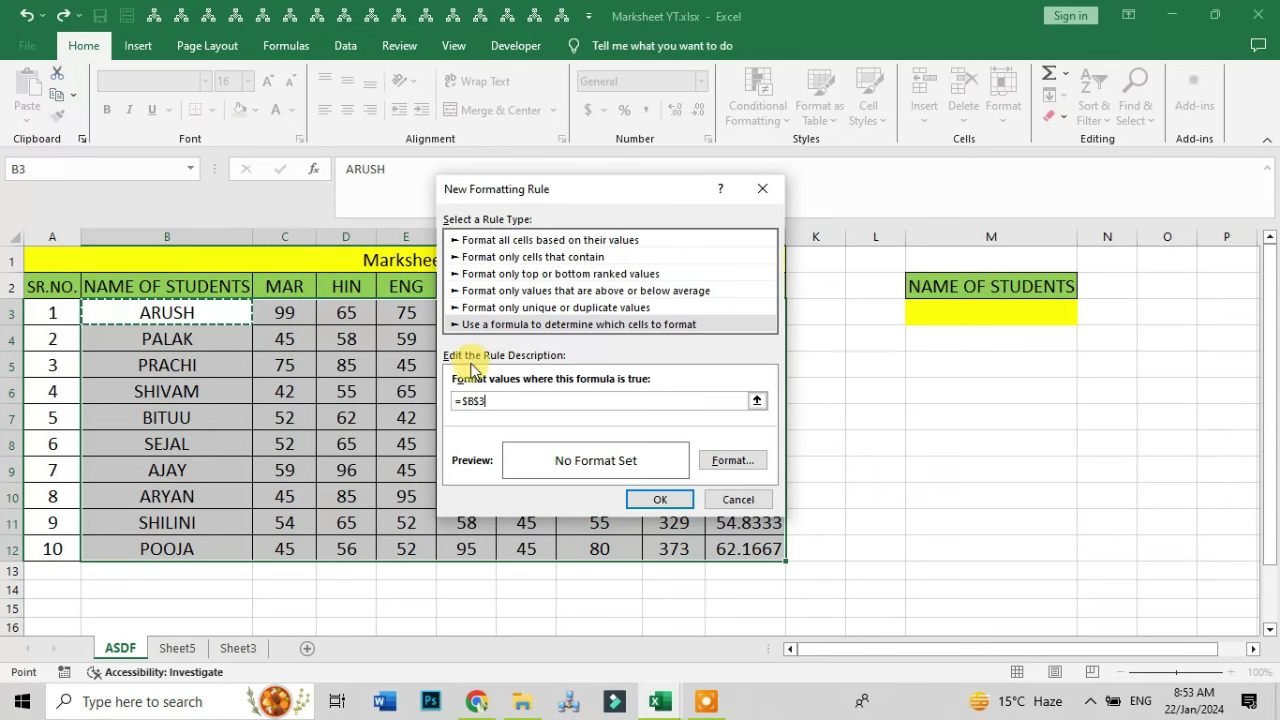
pyautogui.click(511, 401)
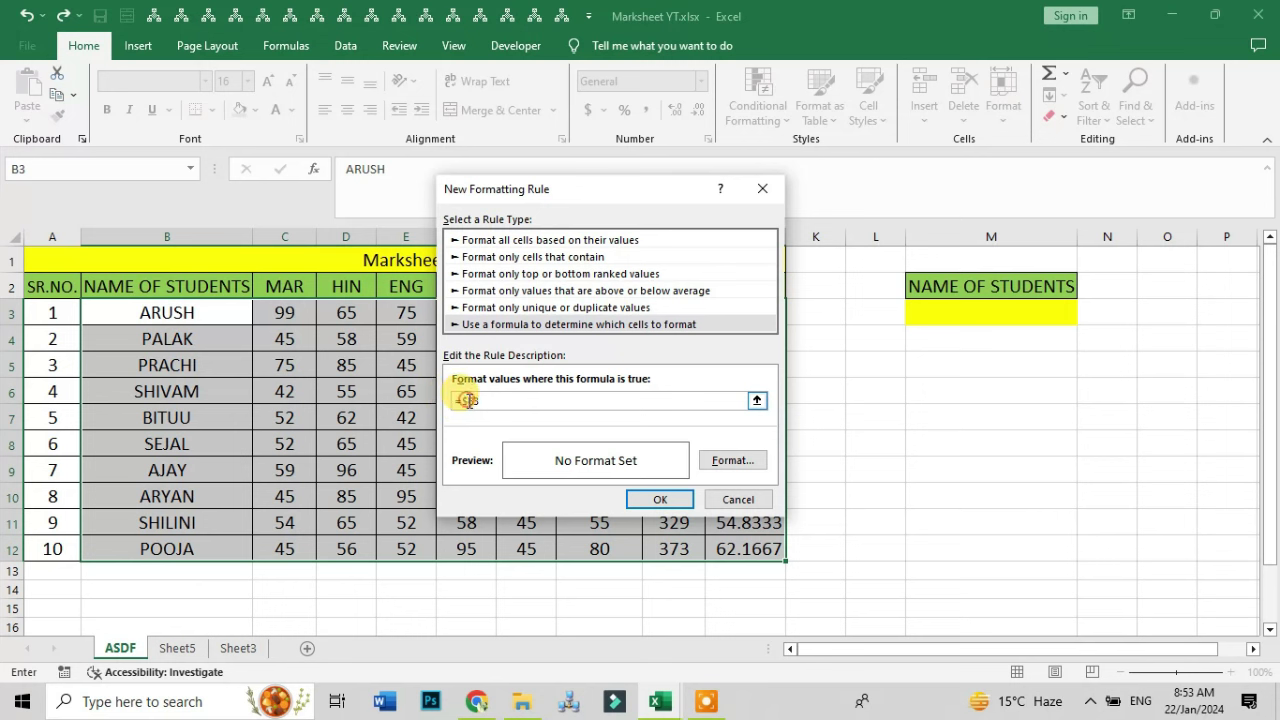
pyautogui.click(467, 400)
pyautogui.press('BackSpace')
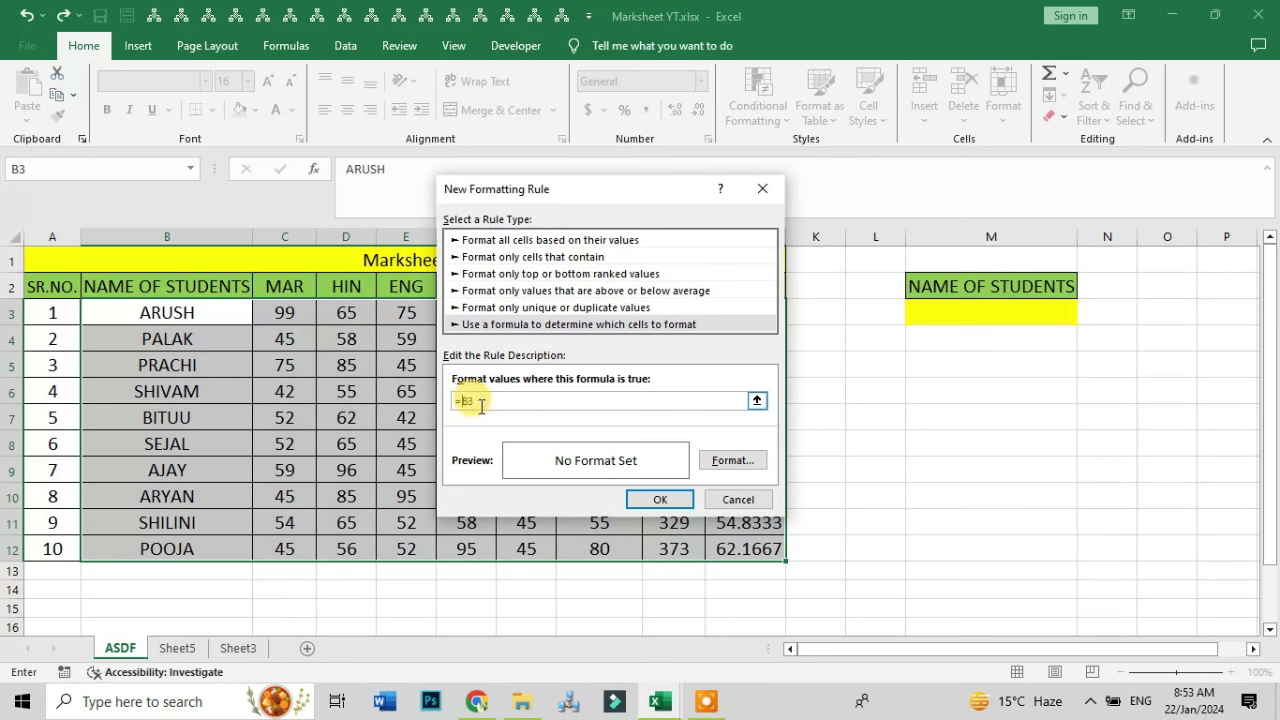
pyautogui.click(488, 400)
pyautogui.write('=')
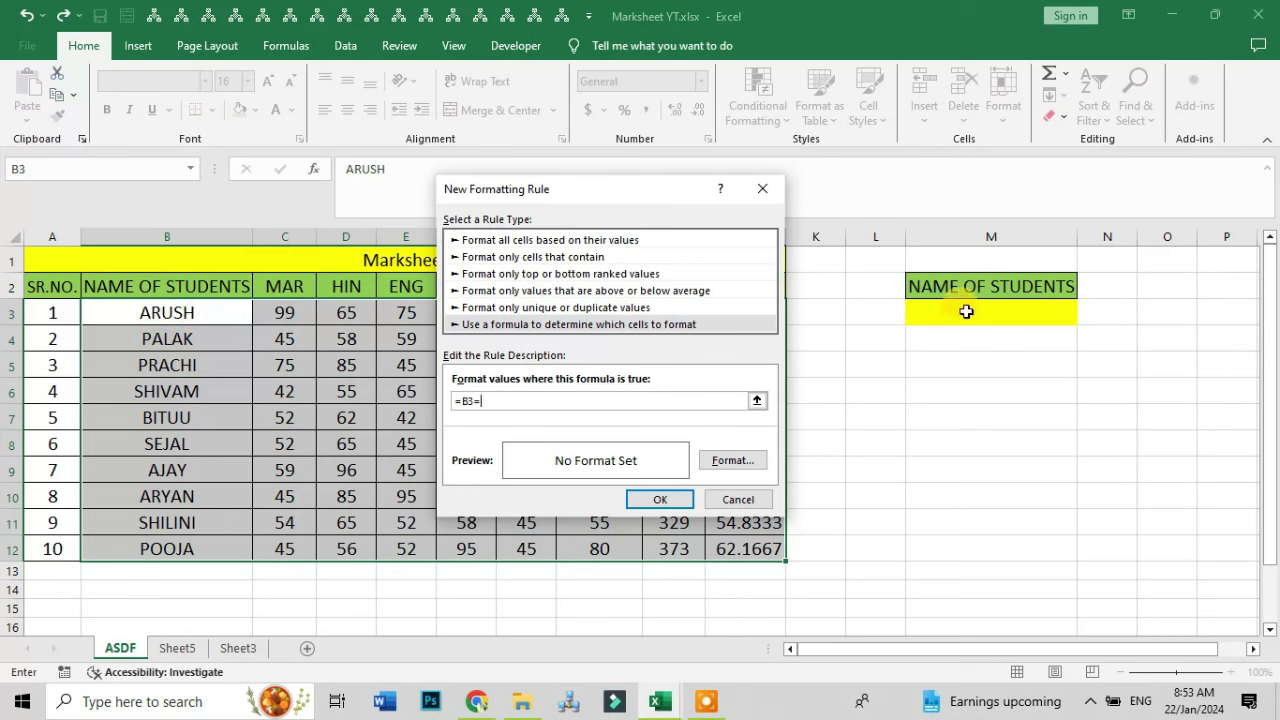
pyautogui.click(966, 312)
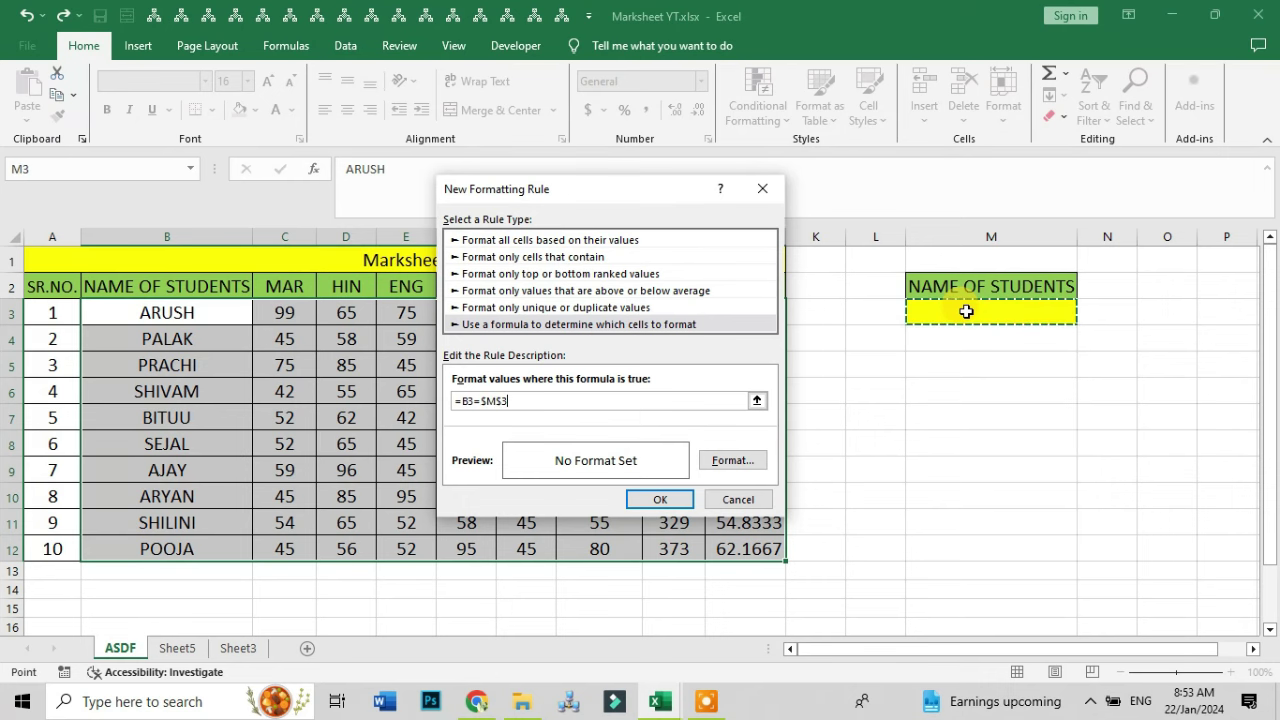
# - Give matching cells a light gold fill and confirm the rule on B3:J12
pyautogui.click(743, 466)
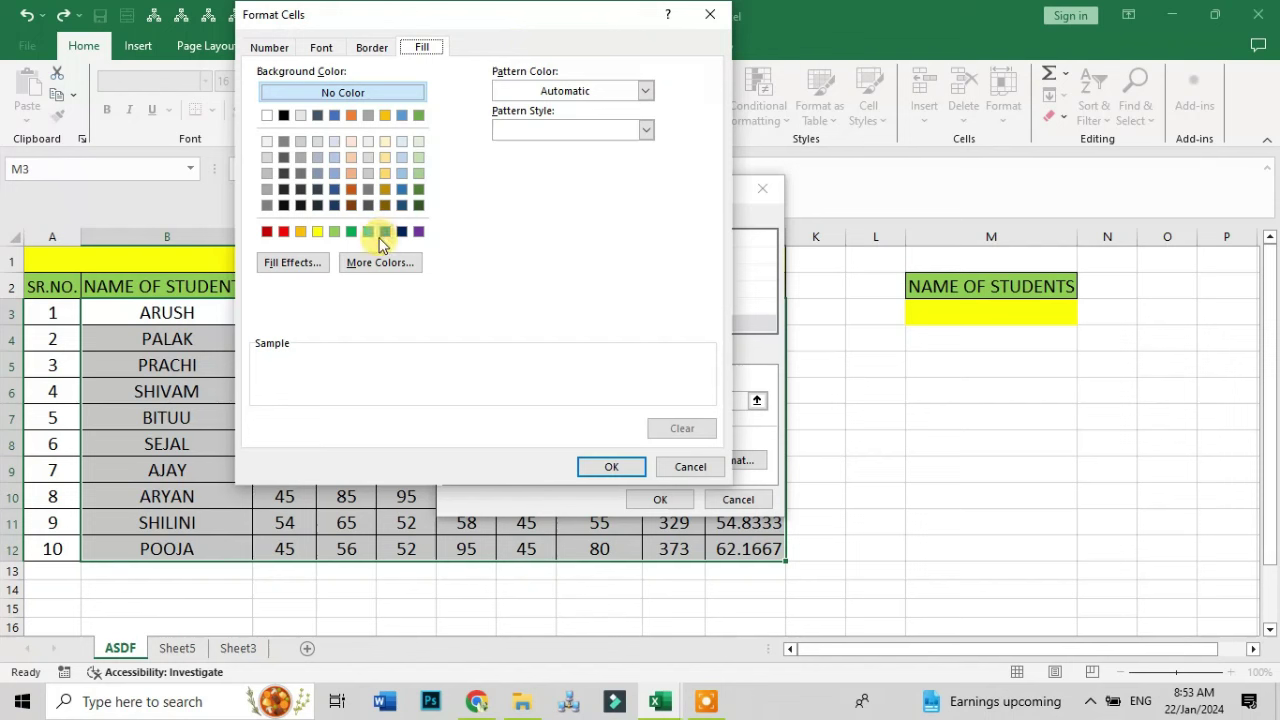
pyautogui.click(383, 175)
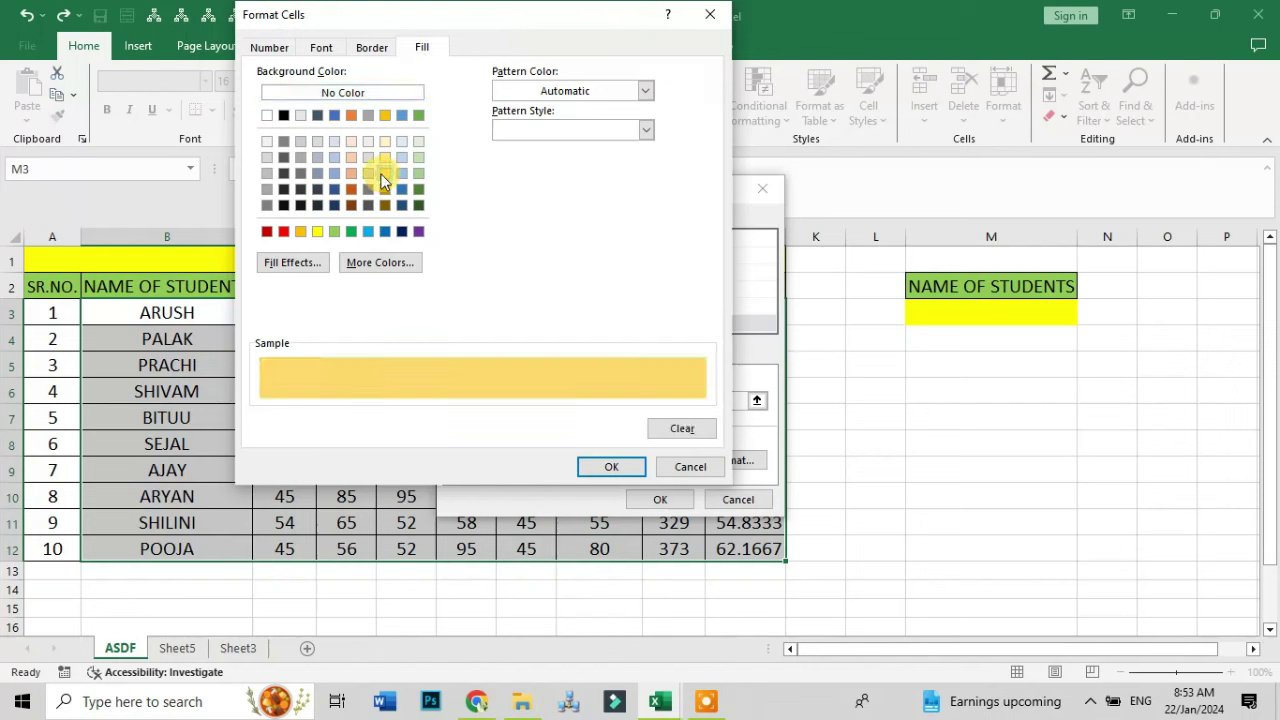
pyautogui.click(611, 468)
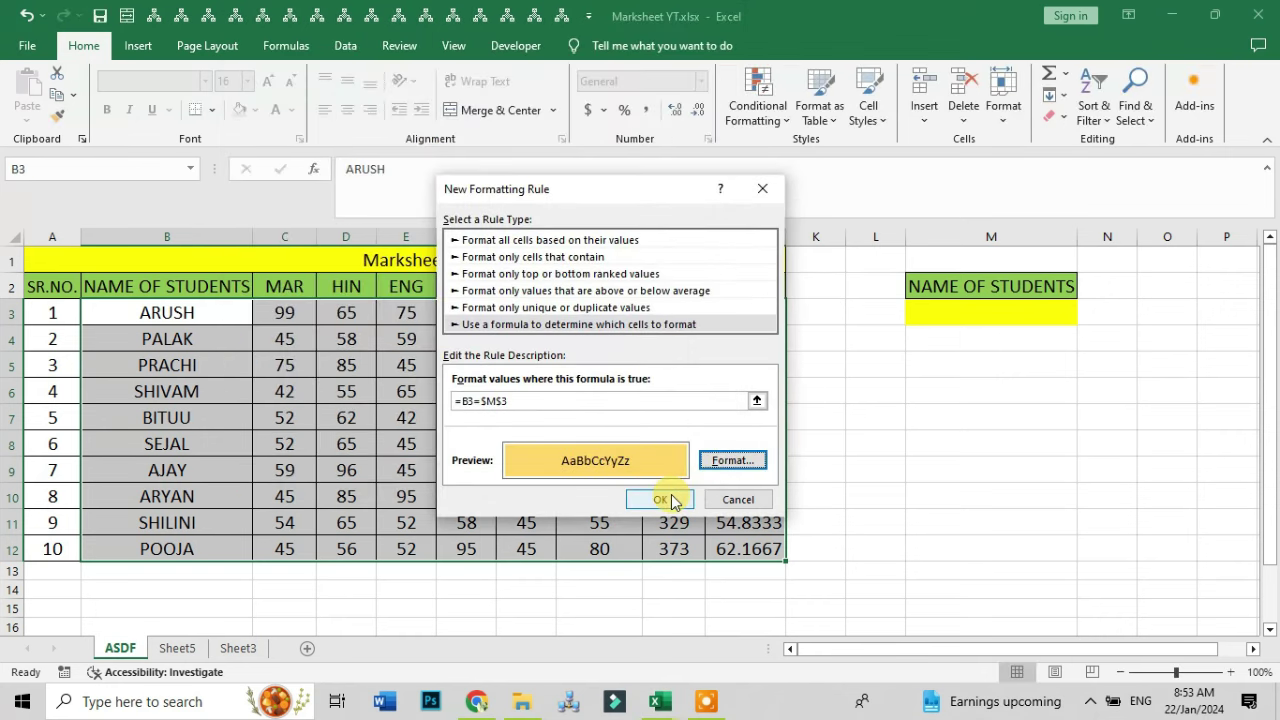
pyautogui.click(677, 501)
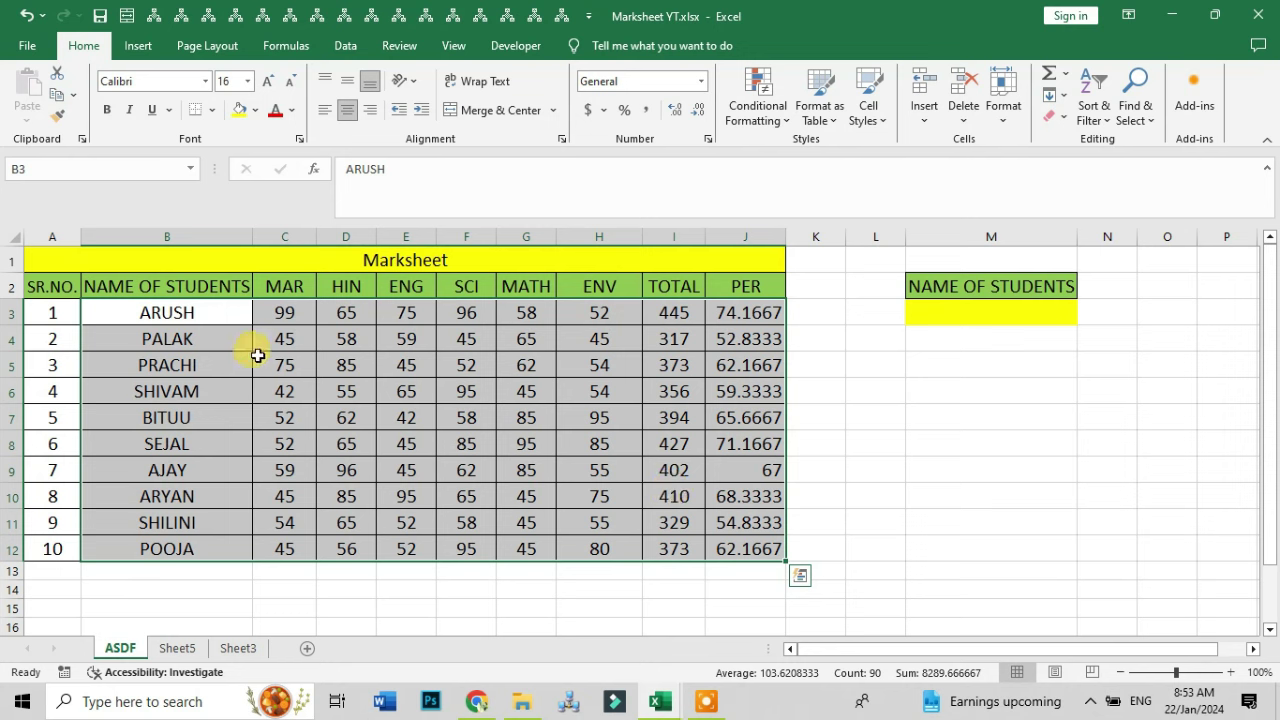
# - Enter two different student names in lookup cell M3 to test the highlight
pyautogui.click(985, 323)
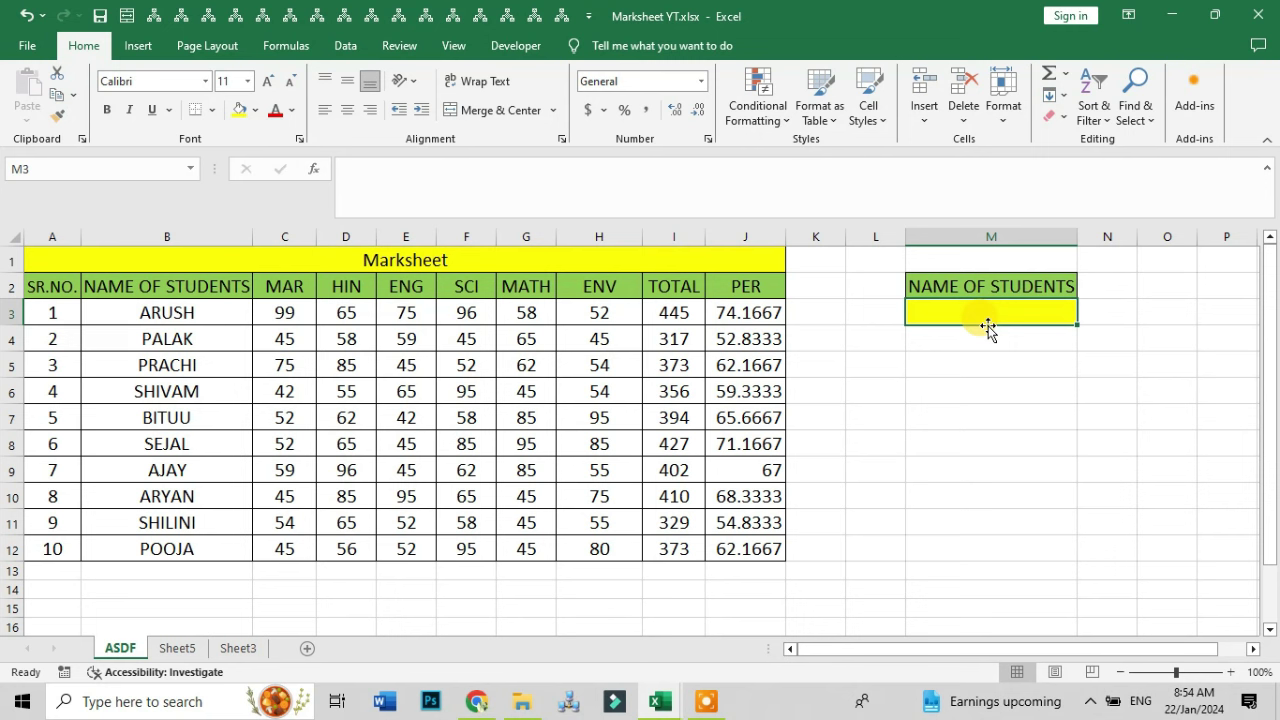
pyautogui.write('Prachi')
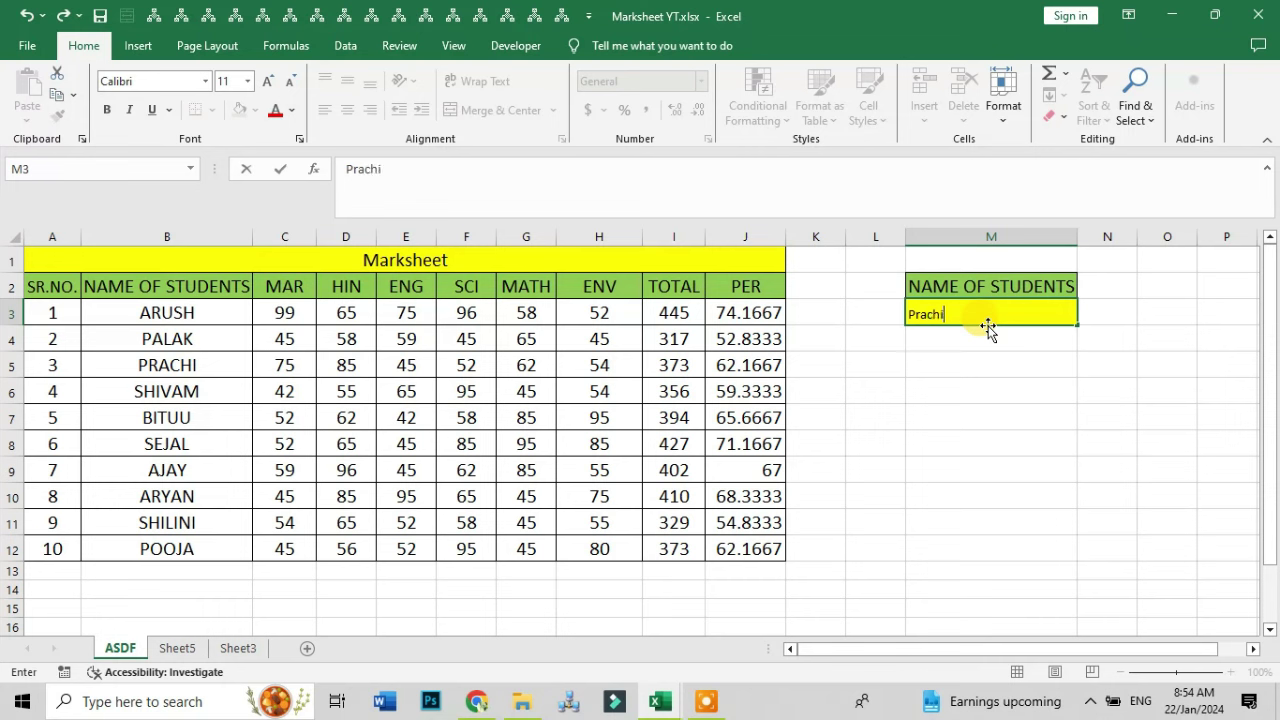
pyautogui.press('Return')
pyautogui.click(983, 314)
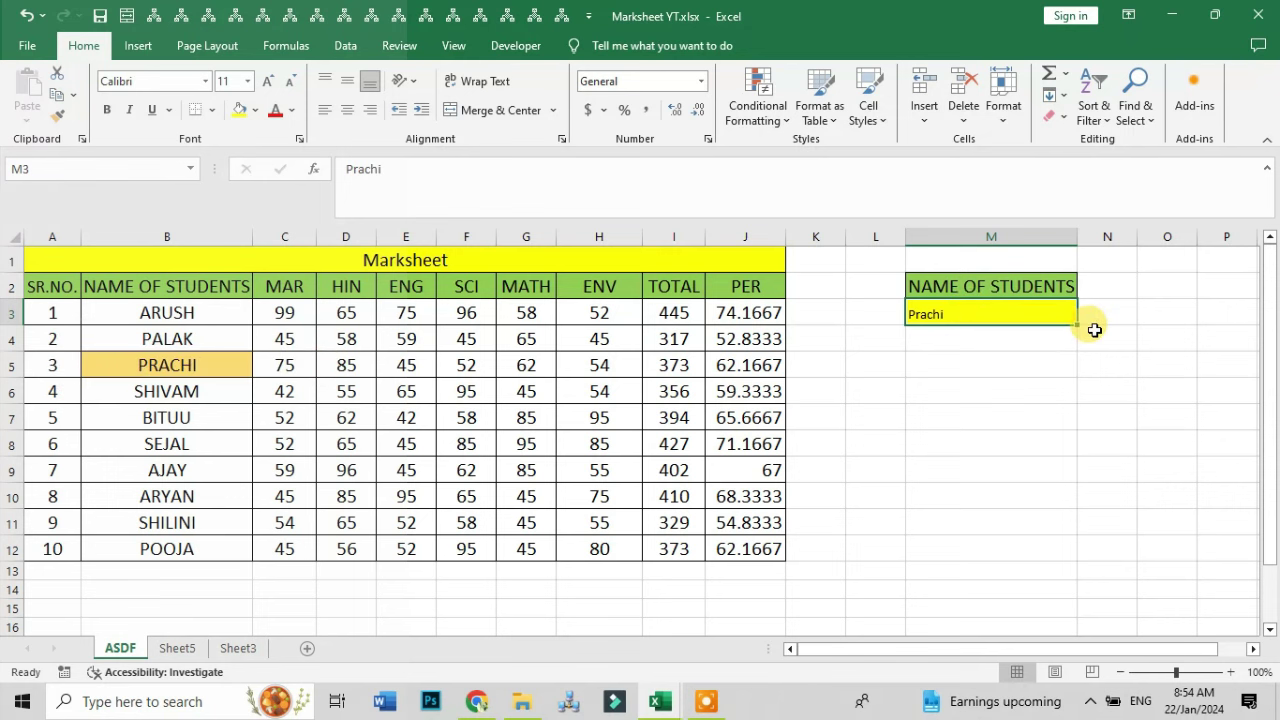
pyautogui.write('Sejal')
pyautogui.press('Return')
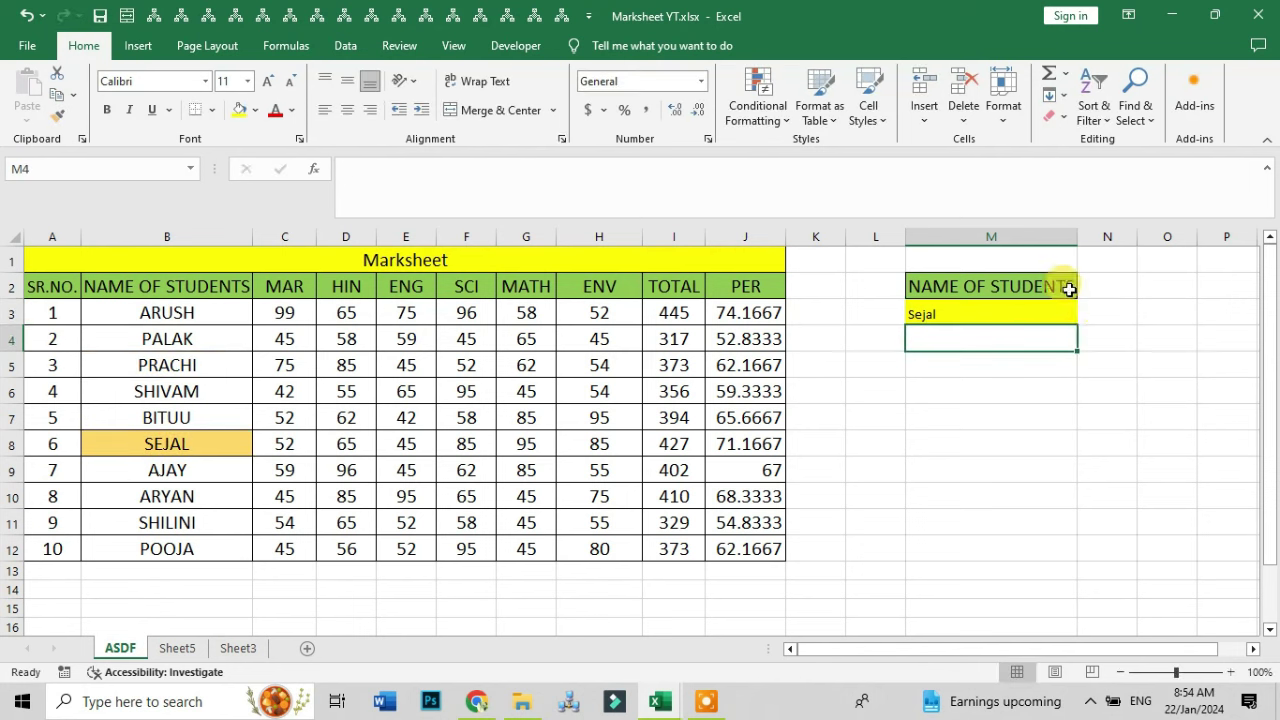
# - Enter another student's name in M3 so only that student's name cell highlights
pyautogui.click(999, 315)
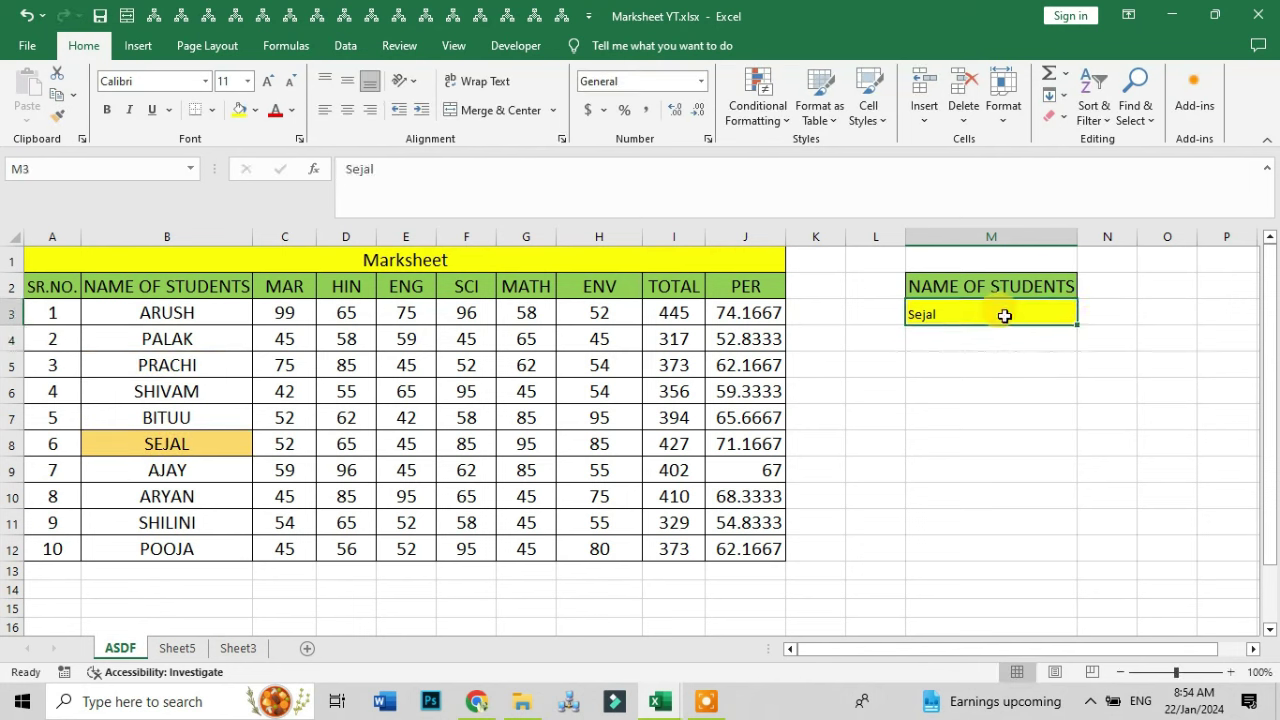
pyautogui.write('Aryan')
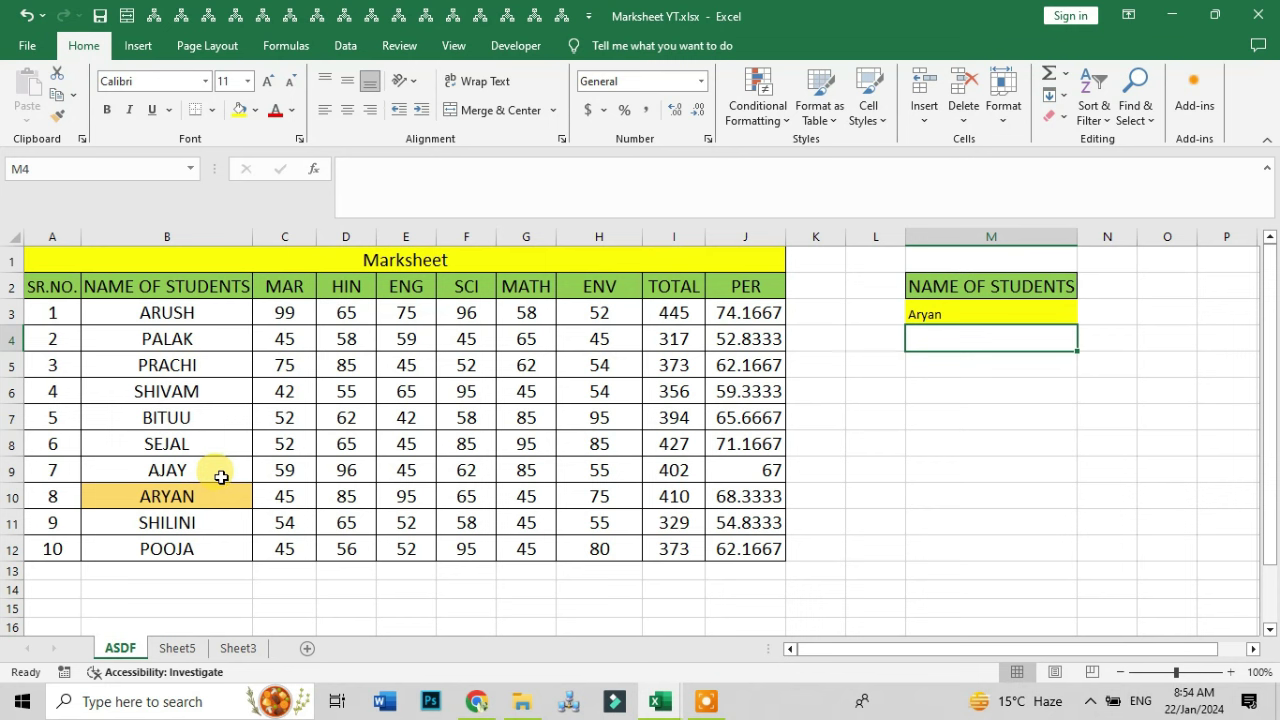
pyautogui.click(974, 311)
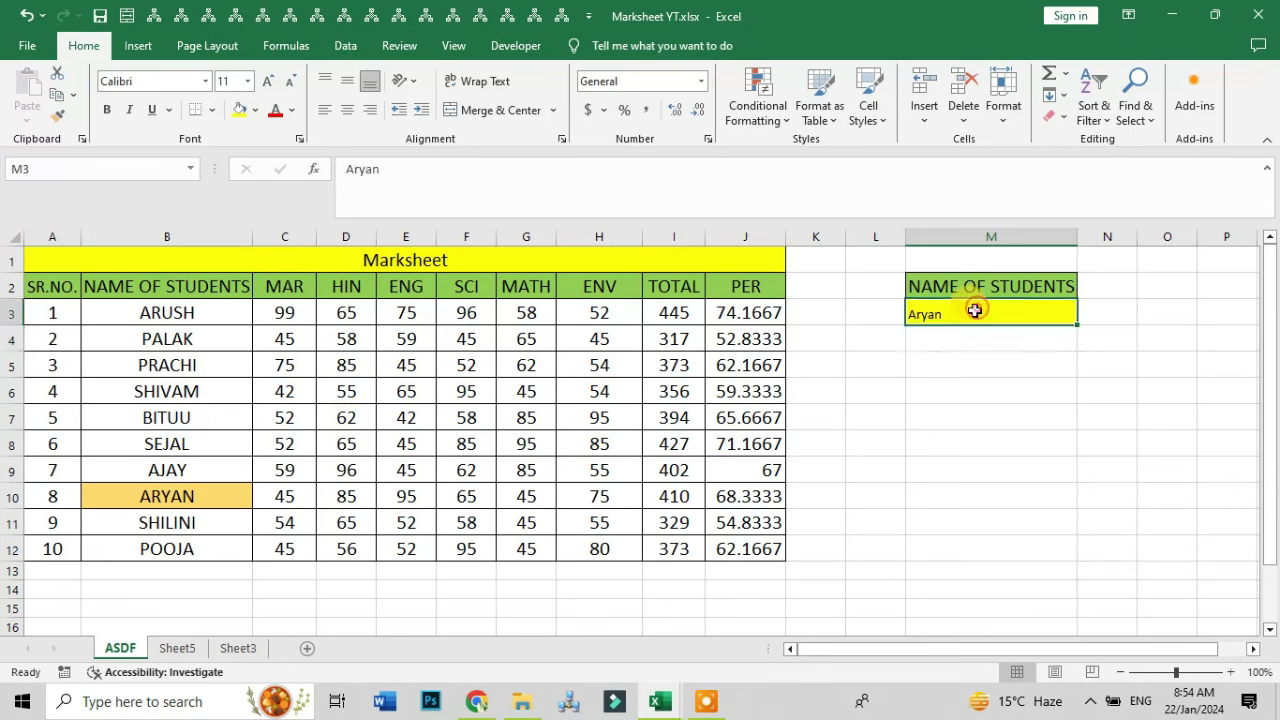
pyautogui.write('Aruj')
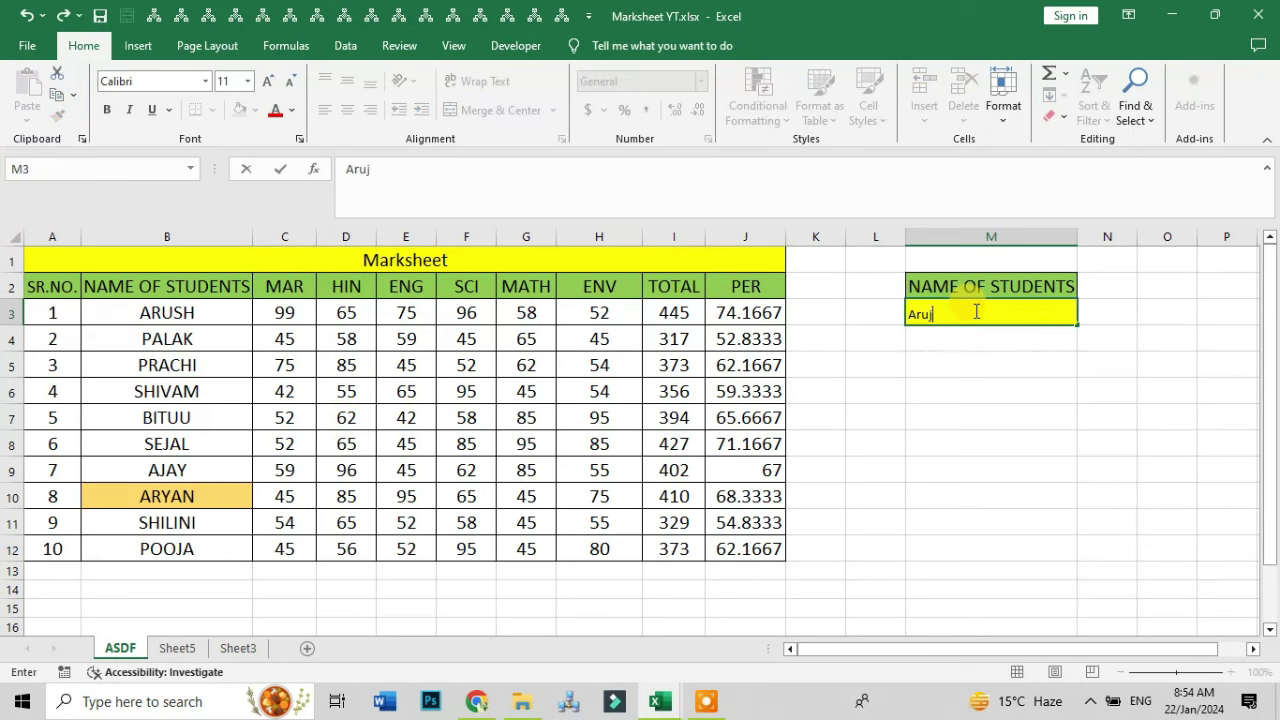
pyautogui.press('BackSpace')
pyautogui.write('sh')
pyautogui.press('Return')
pyautogui.click(974, 311)
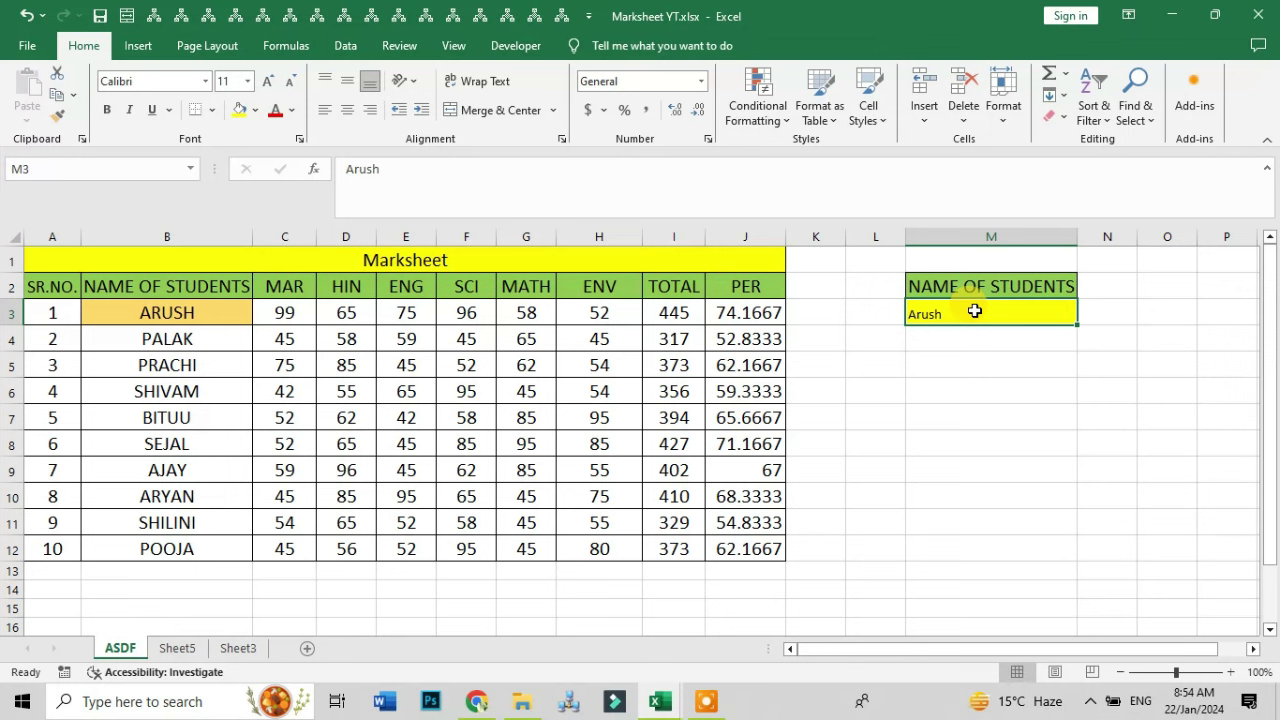
# - Clear conditional formatting rules from the entire sheet and delete the contents of M3
pyautogui.click(772, 120)
pyautogui.moveTo(780, 343)
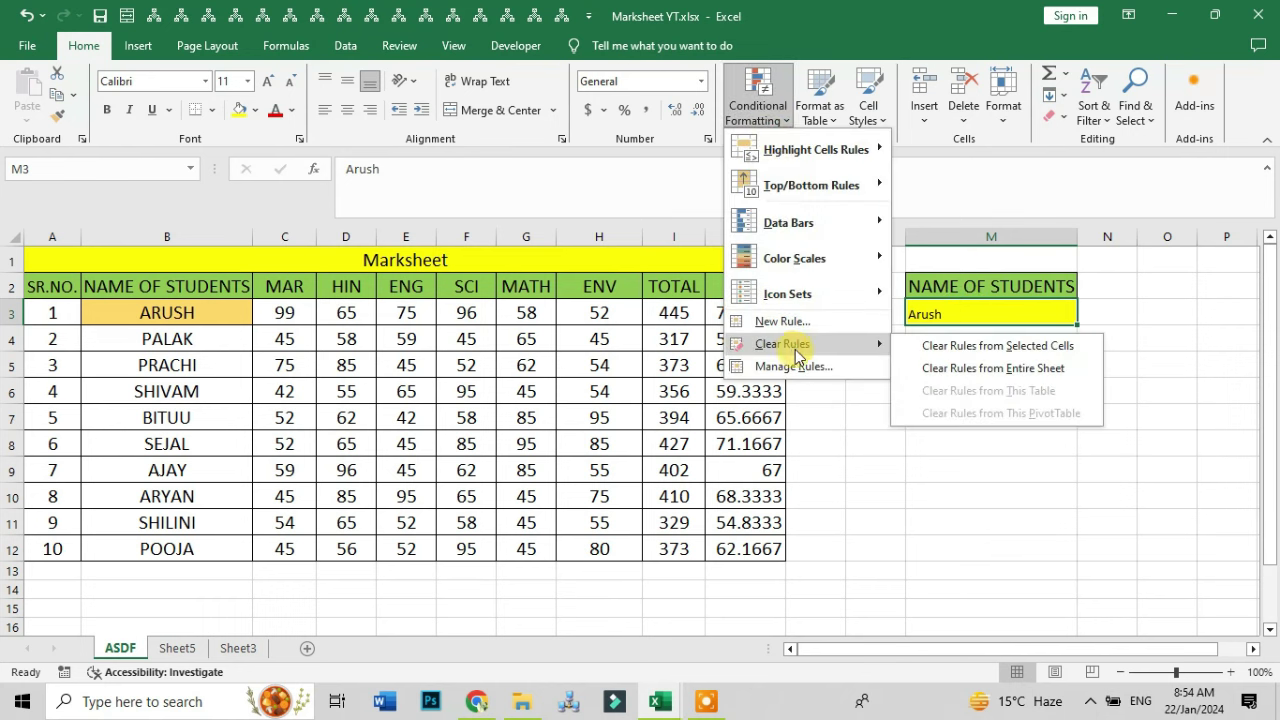
pyautogui.click(988, 372)
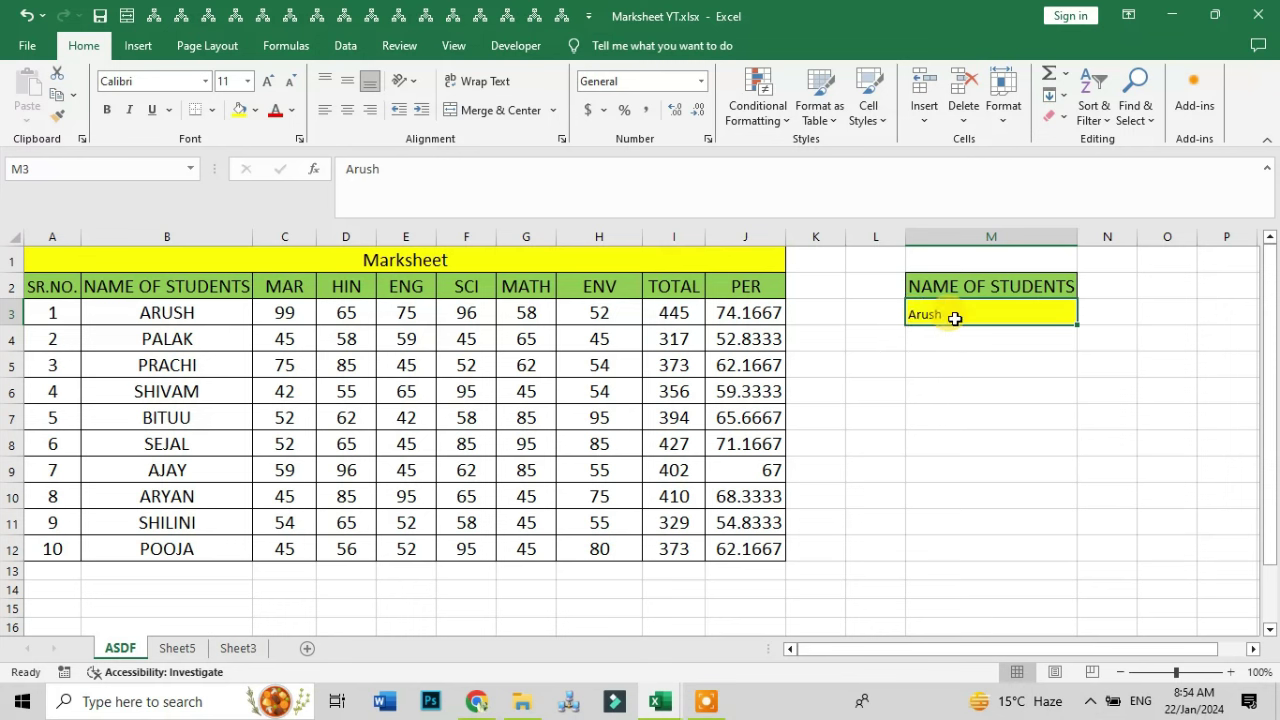
pyautogui.press('Delete')
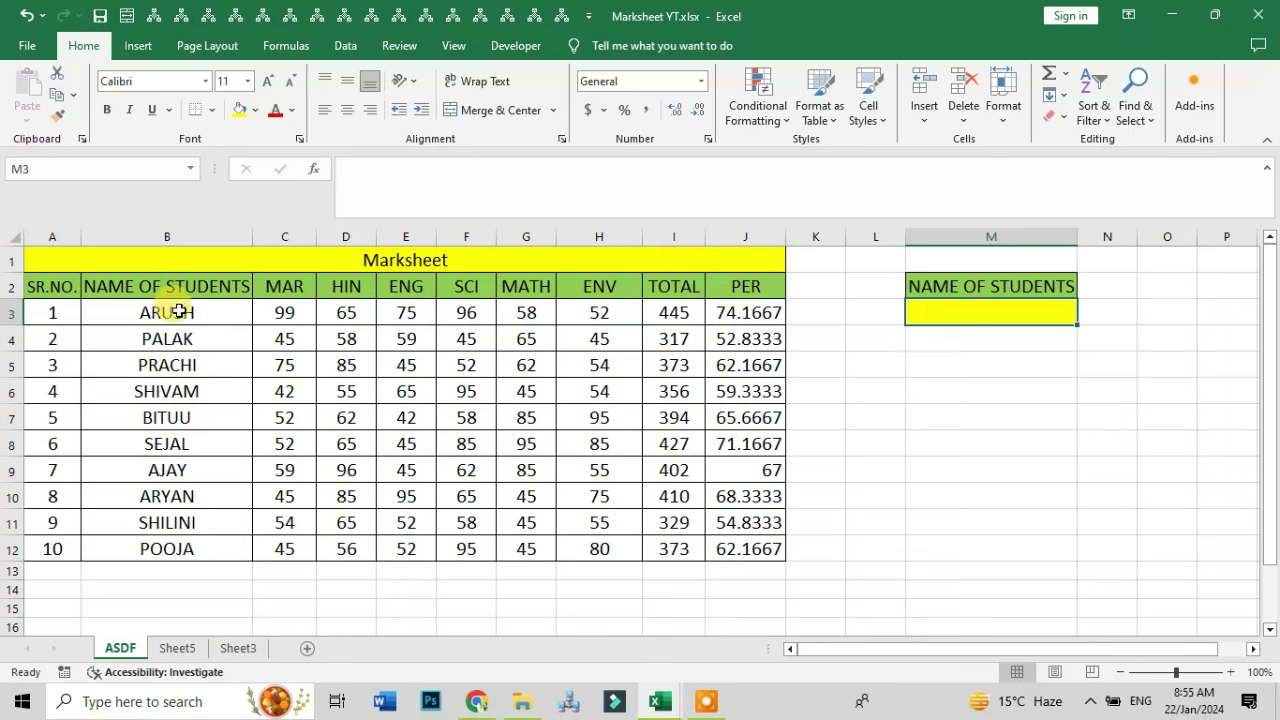
# - Reselect B3:J12 and begin a formula-based New Formatting Rule with an empty formula box
pyautogui.moveTo(158, 338); pyautogui.dragTo(740, 341)
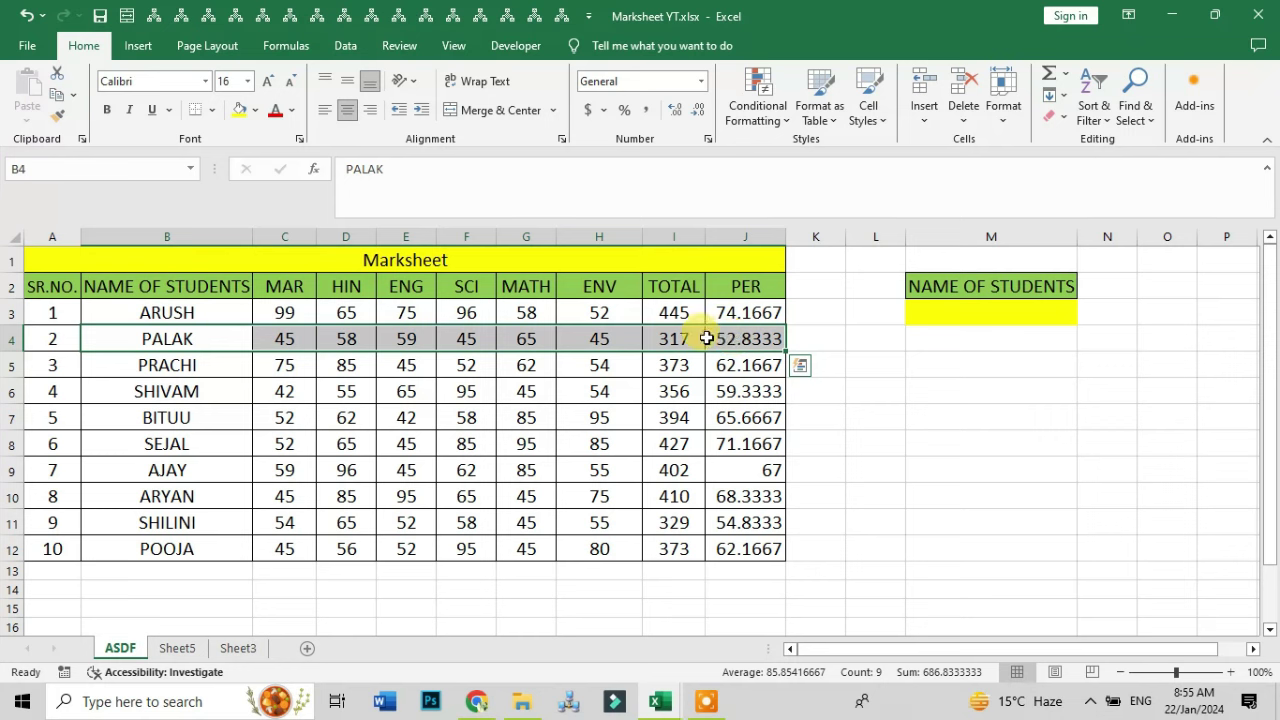
pyautogui.click(262, 388)
pyautogui.moveTo(96, 310); pyautogui.dragTo(738, 545)
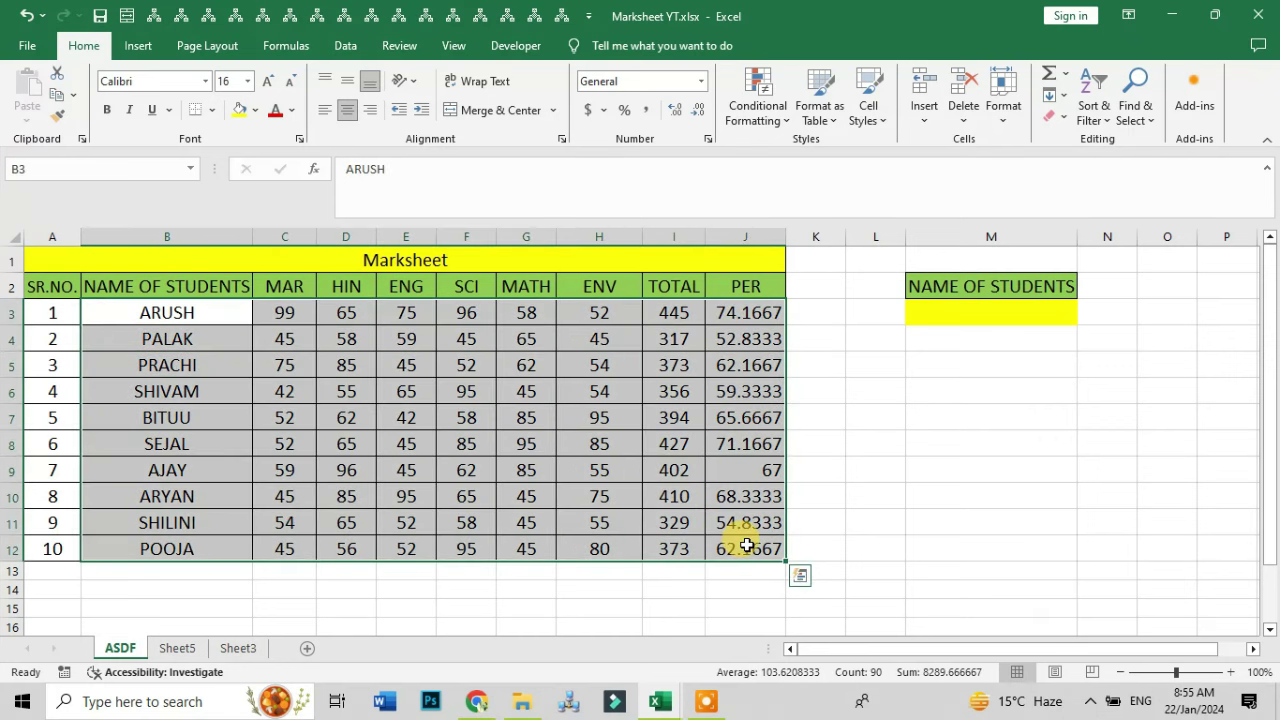
pyautogui.click(778, 120)
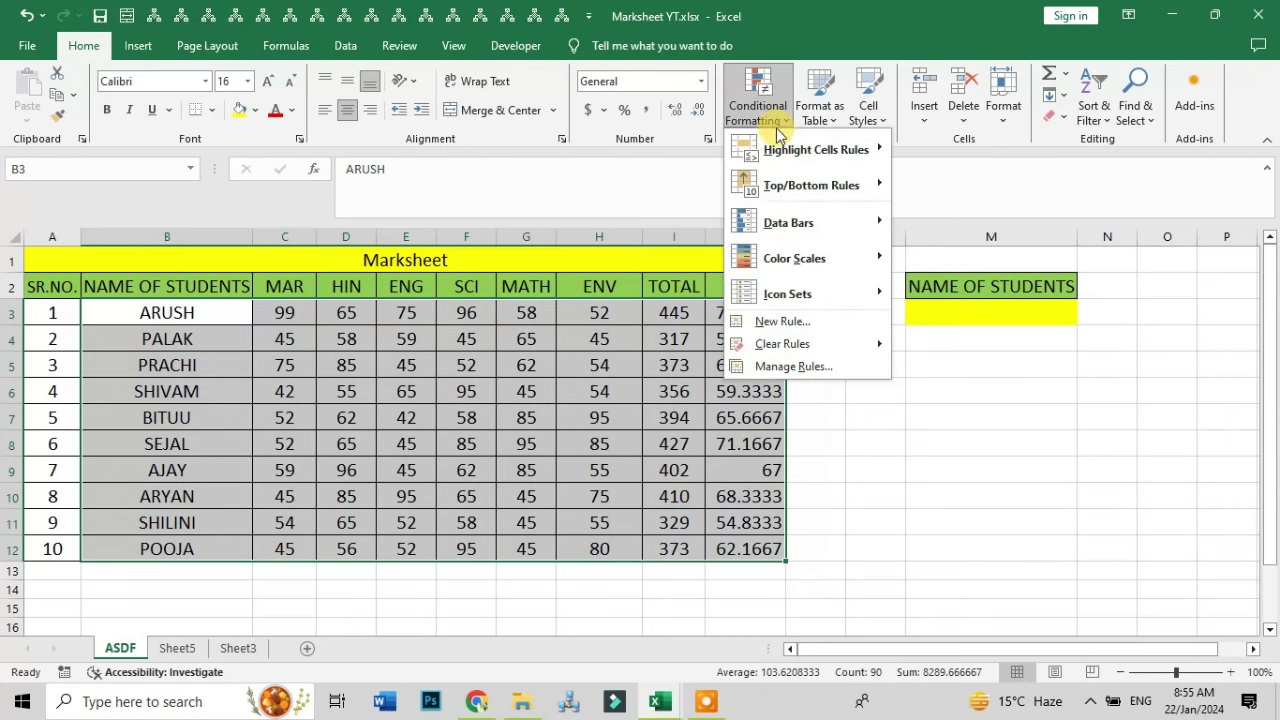
pyautogui.click(776, 320)
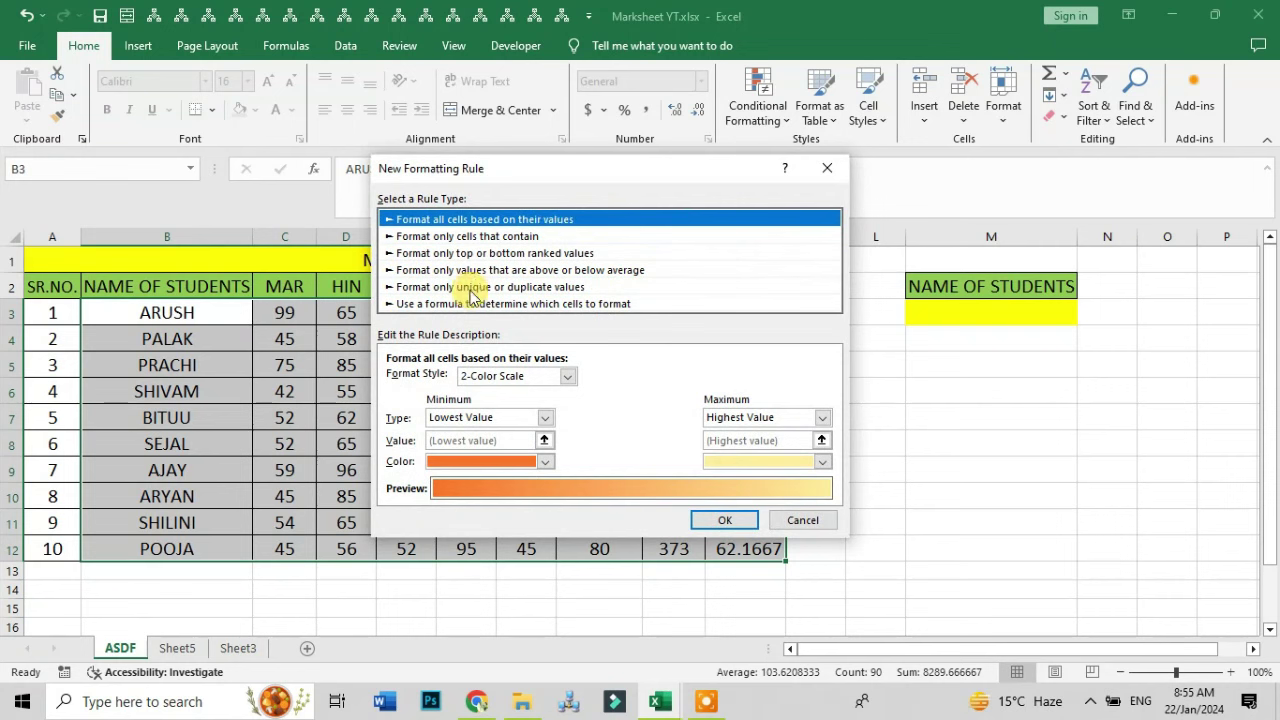
pyautogui.click(420, 303)
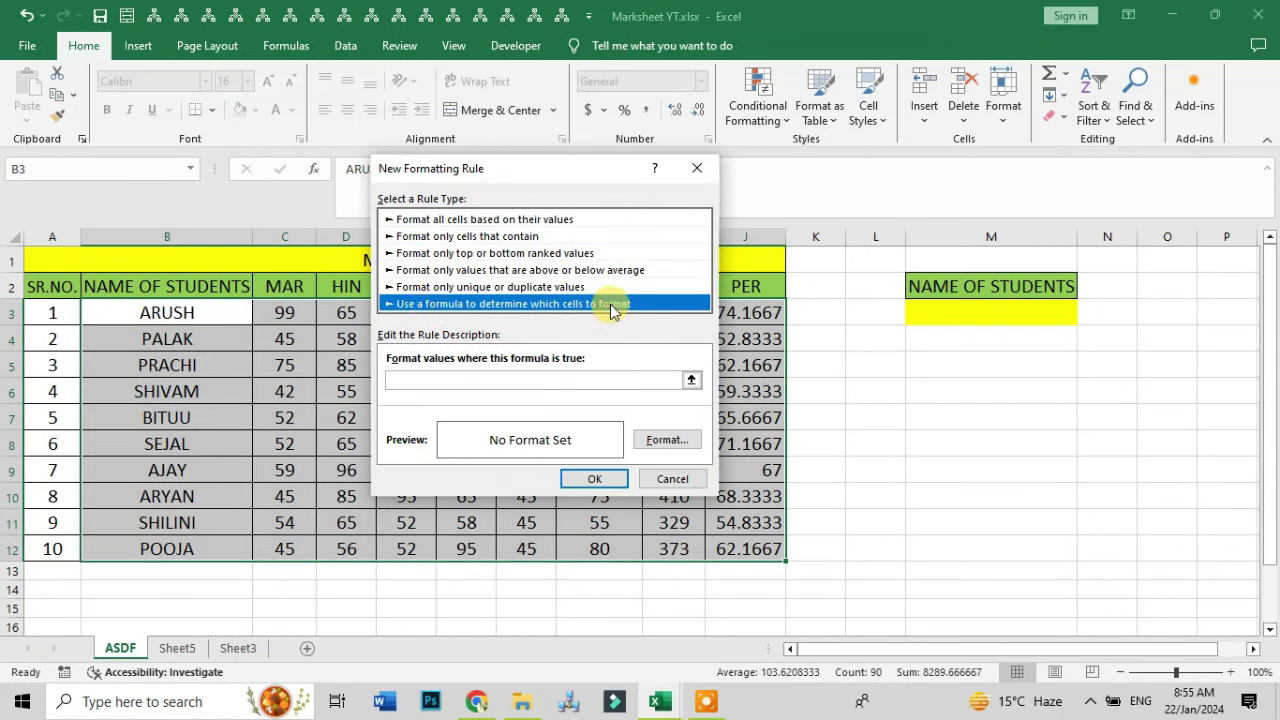
pyautogui.click(420, 379)
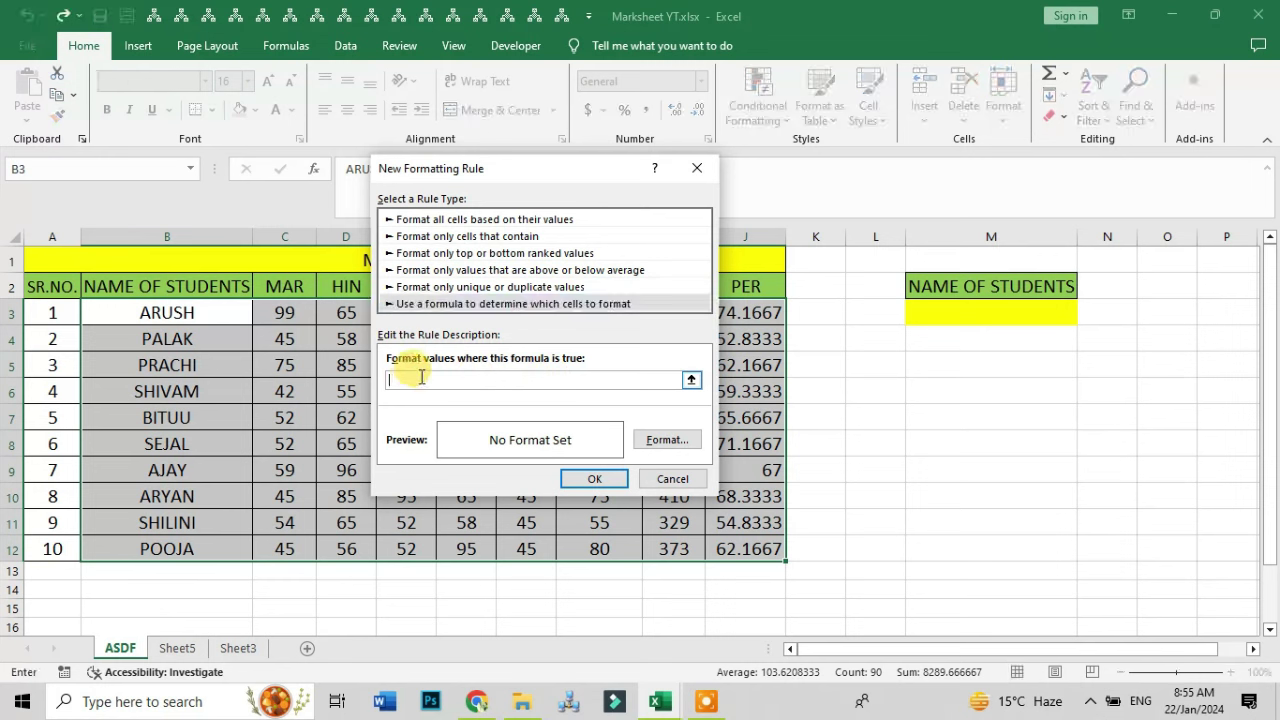
# - Enter the rule formula =$B3=$M$3, locking column B and the lookup cell M3
pyautogui.click(190, 312)
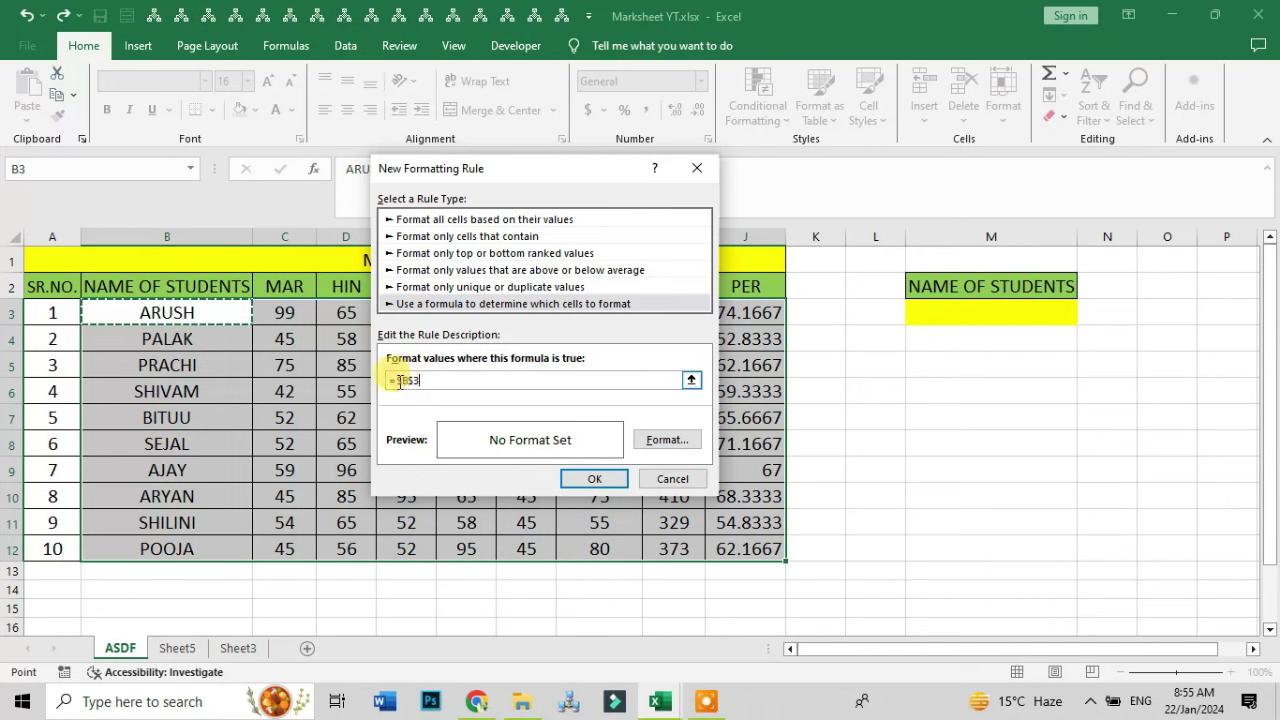
pyautogui.click(449, 380)
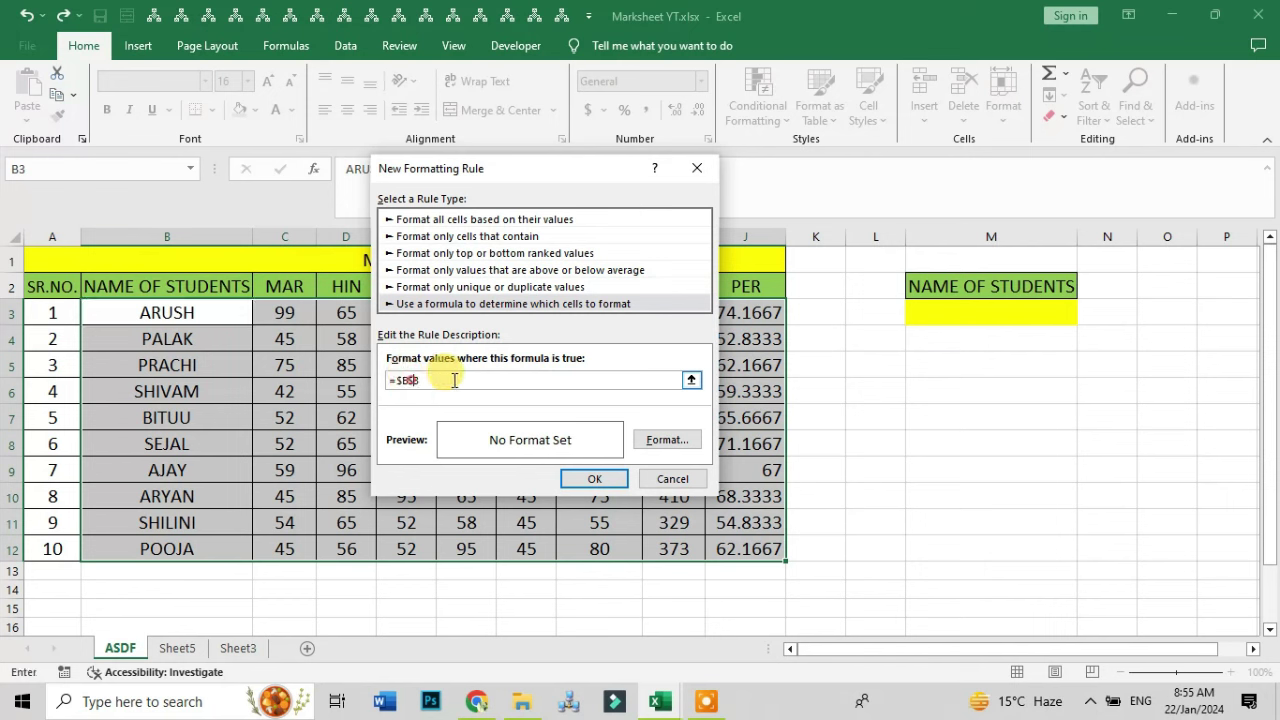
pyautogui.press('Left')
pyautogui.press('BackSpace')
pyautogui.press('Right')
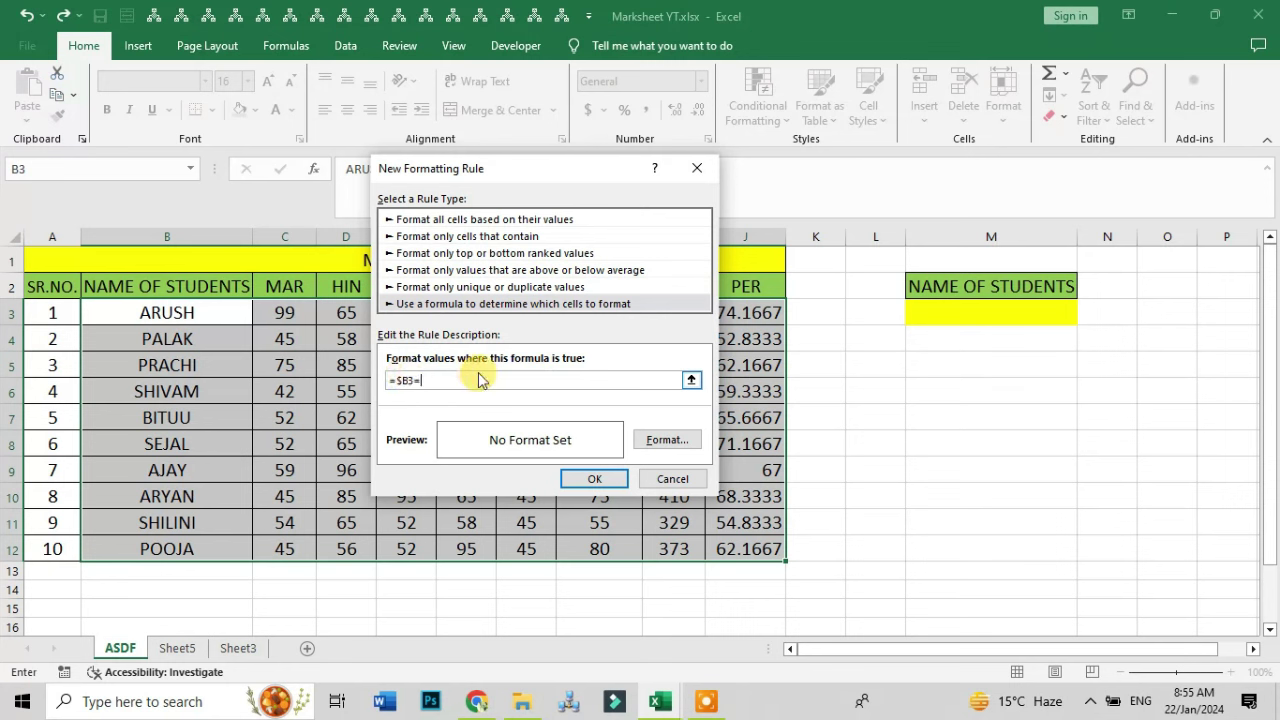
pyautogui.click(948, 316)
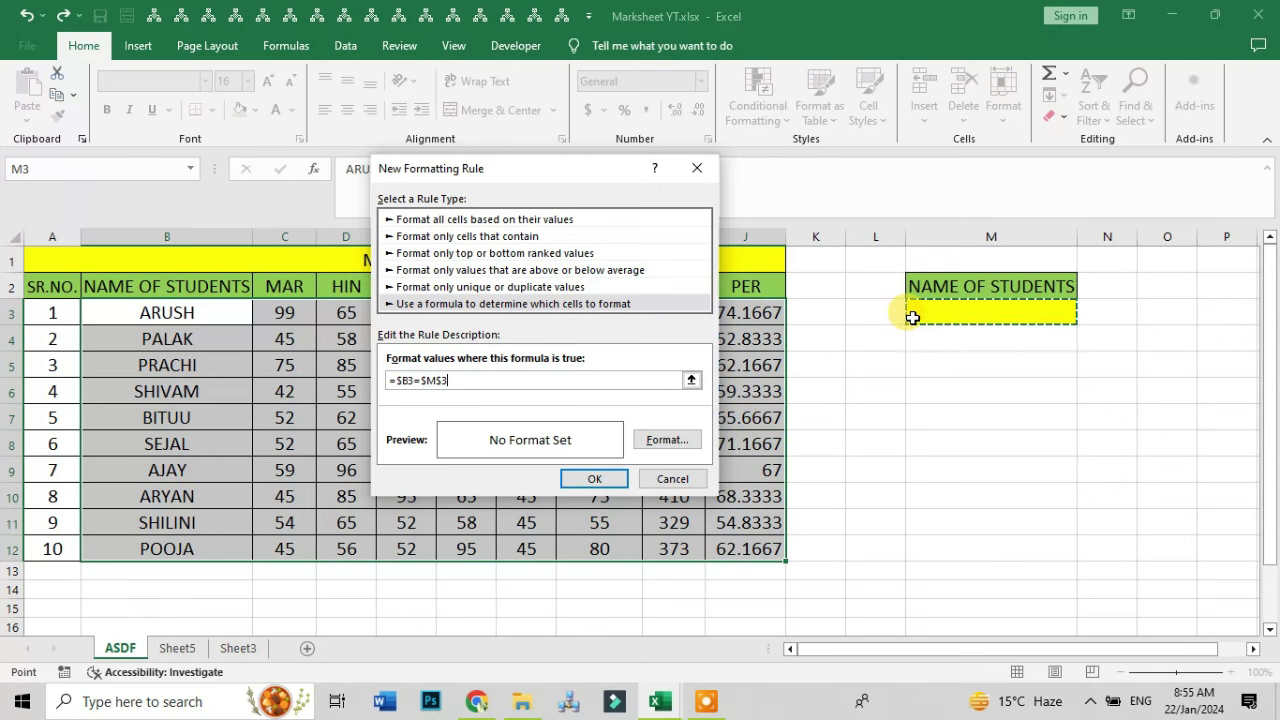
# - Choose a light blue fill for matching rows and apply the =$B3=$M$3 rule
pyautogui.click(666, 440)
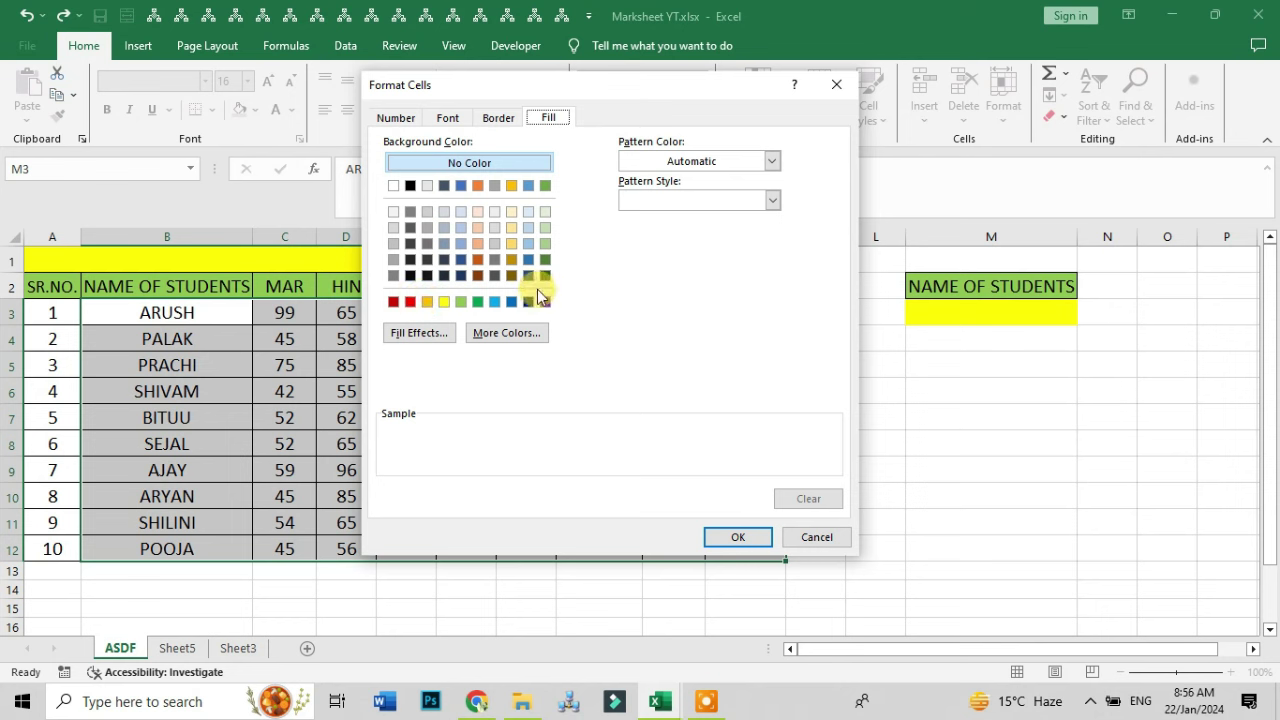
pyautogui.click(494, 301)
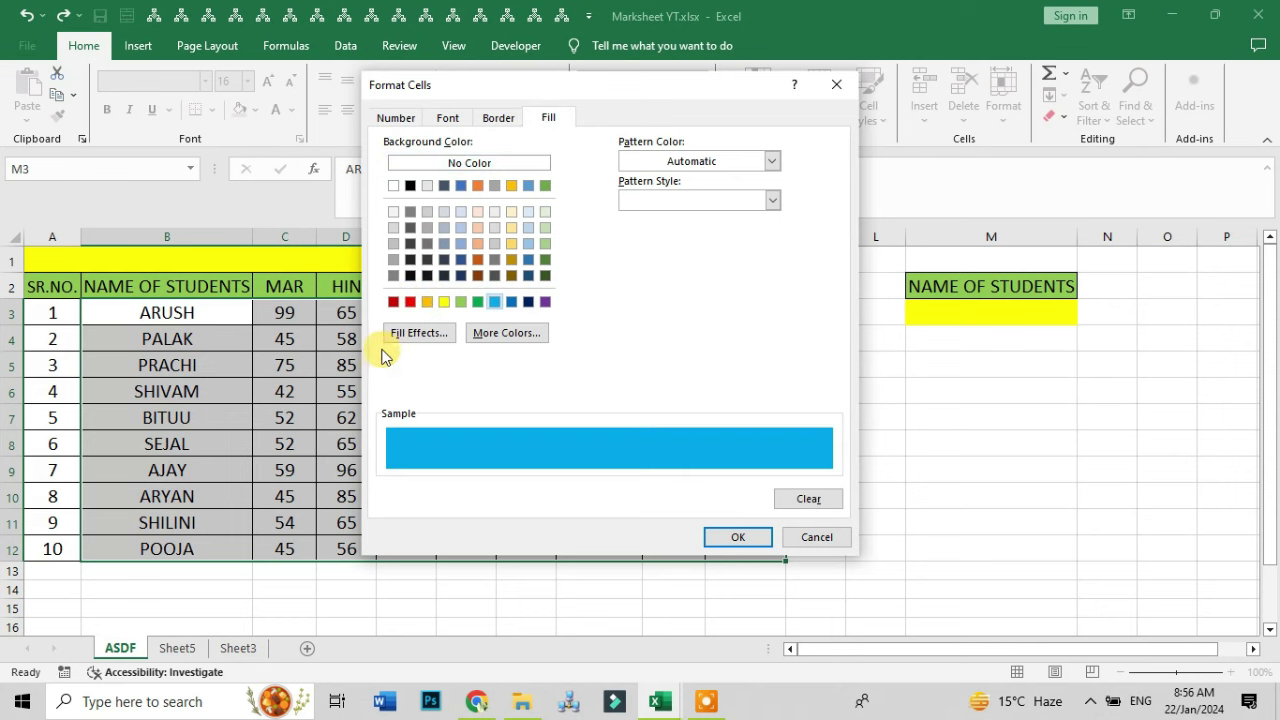
pyautogui.click(756, 540)
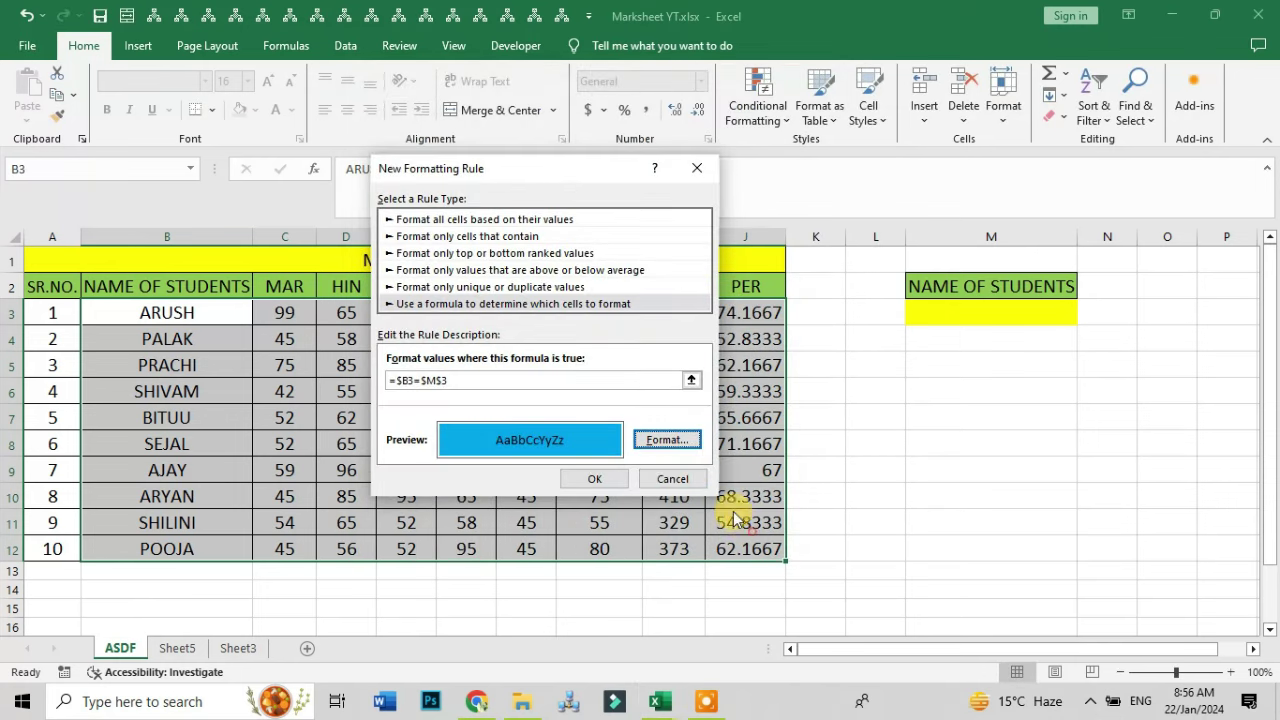
pyautogui.click(600, 480)
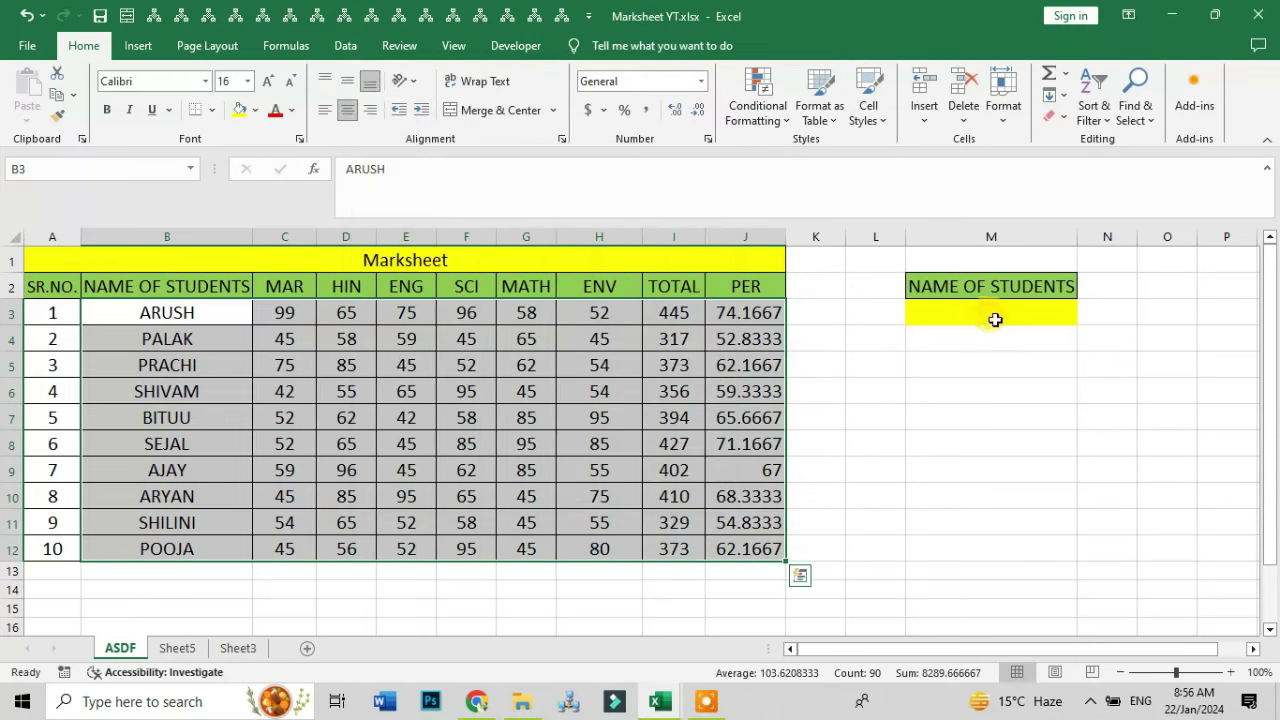
# - Apply the rule and enter a first test name in lookup cell M3
pyautogui.click(958, 392)
pyautogui.click(957, 314)
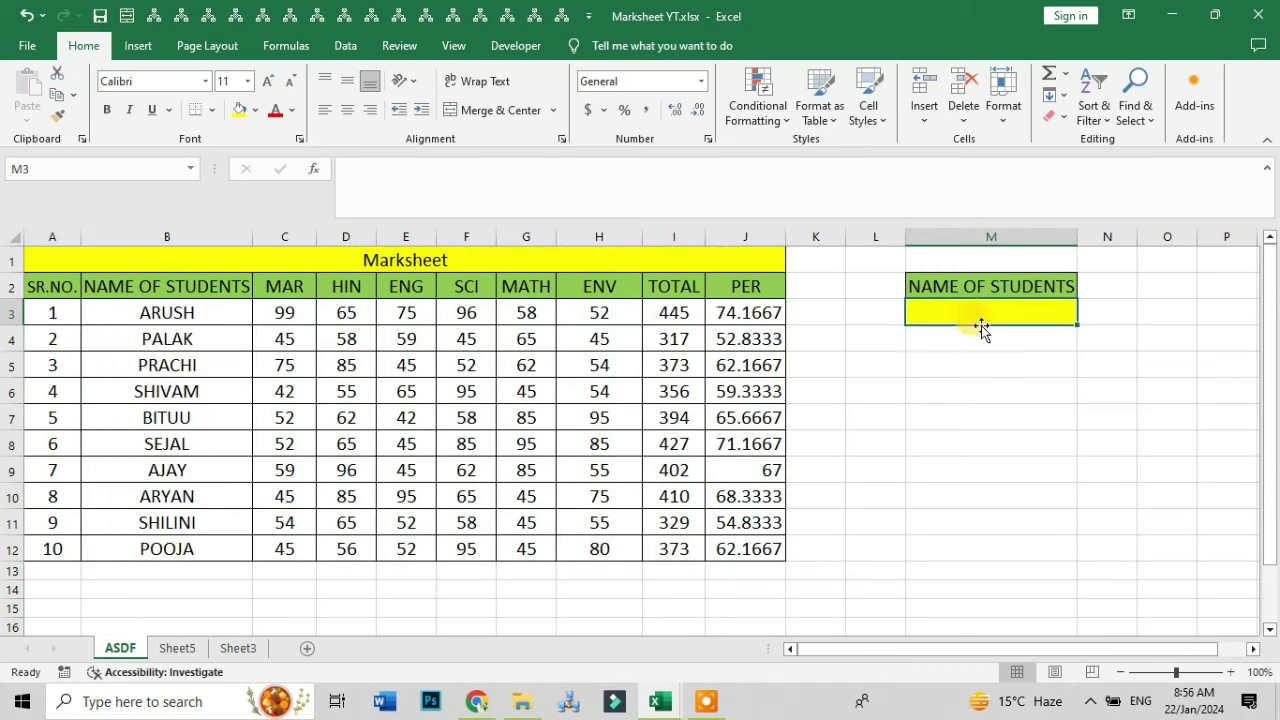
pyautogui.write('Bi')
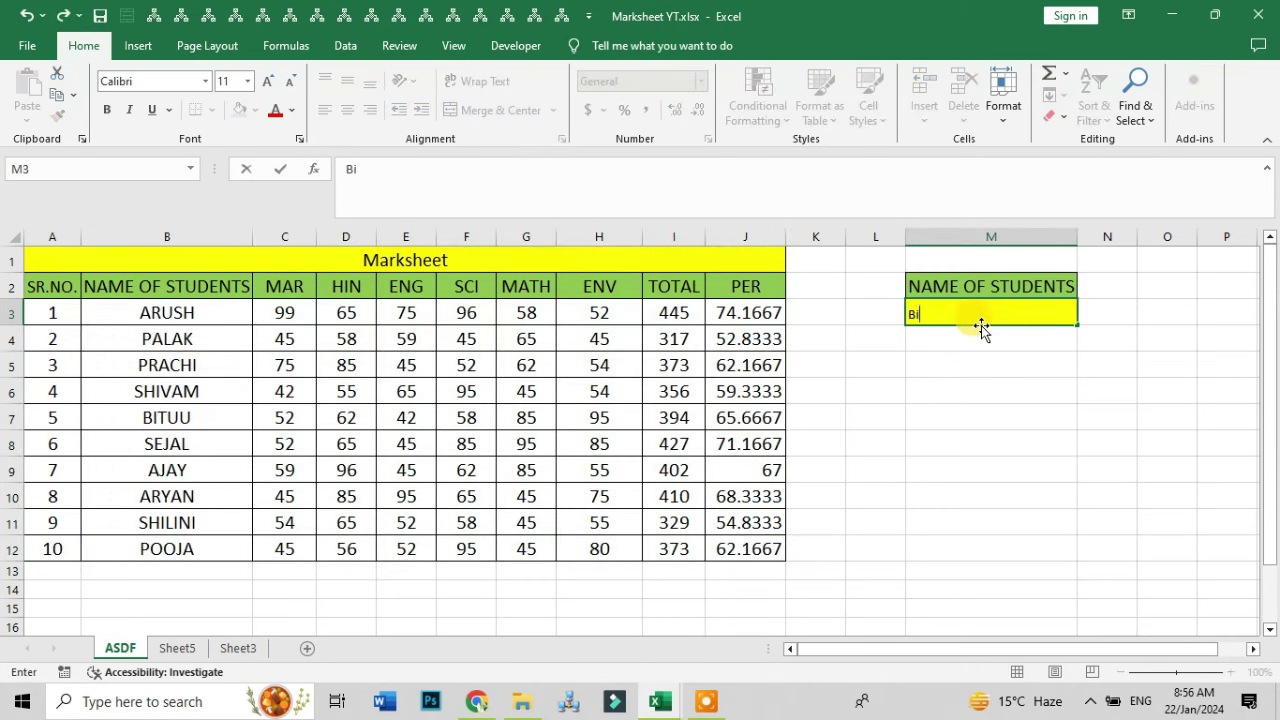
pyautogui.write('tuu')
pyautogui.press('Return')
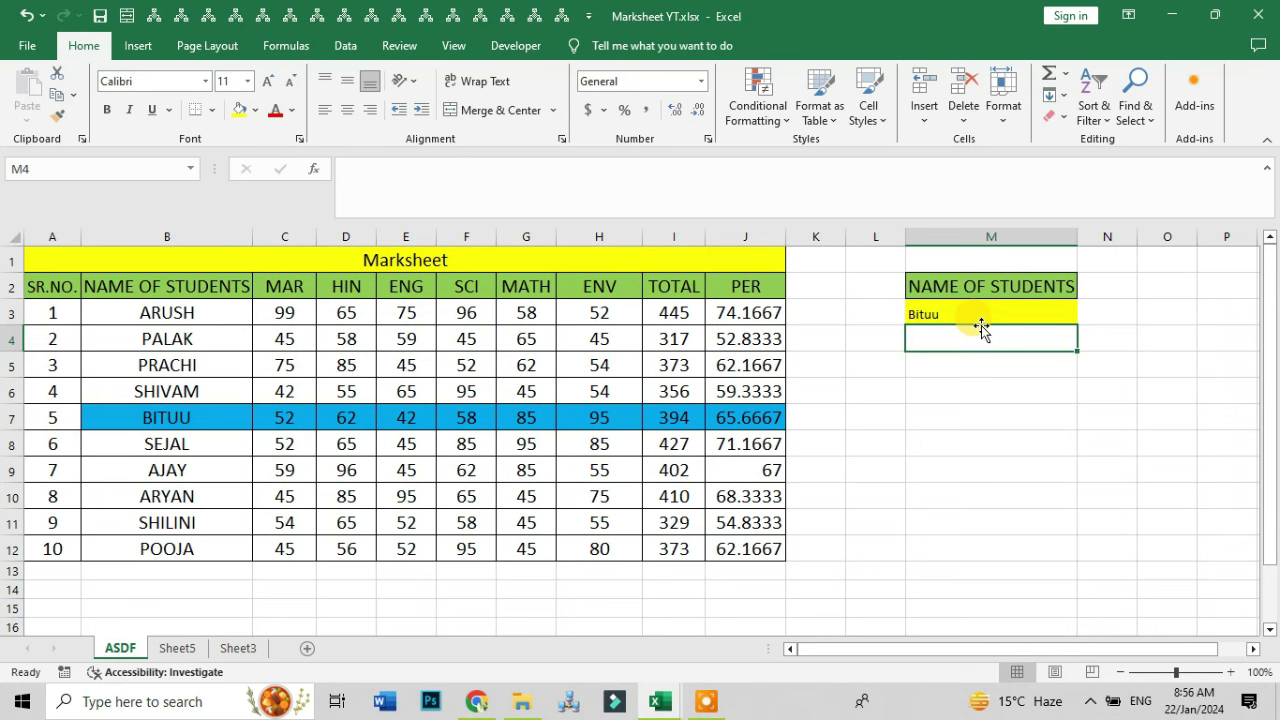
pyautogui.press('Up')
pyautogui.press('Up')
pyautogui.press('Up')
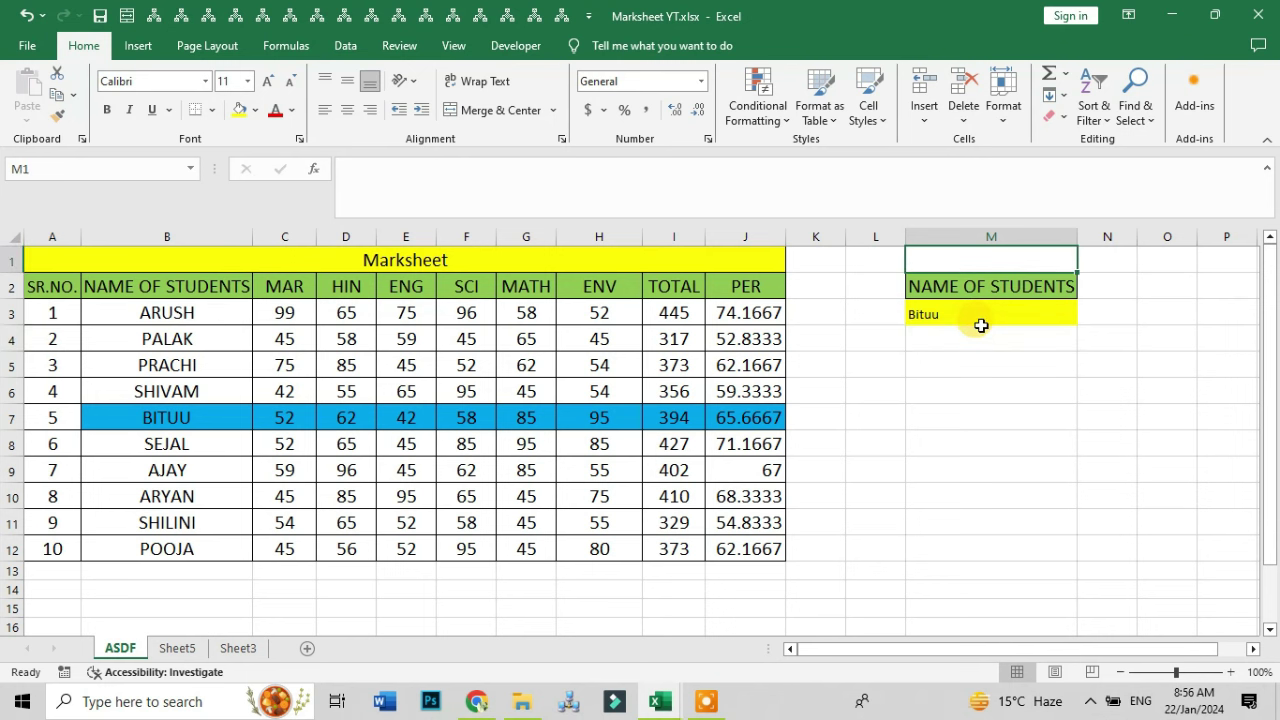
pyautogui.press('Down')
pyautogui.press('Down')
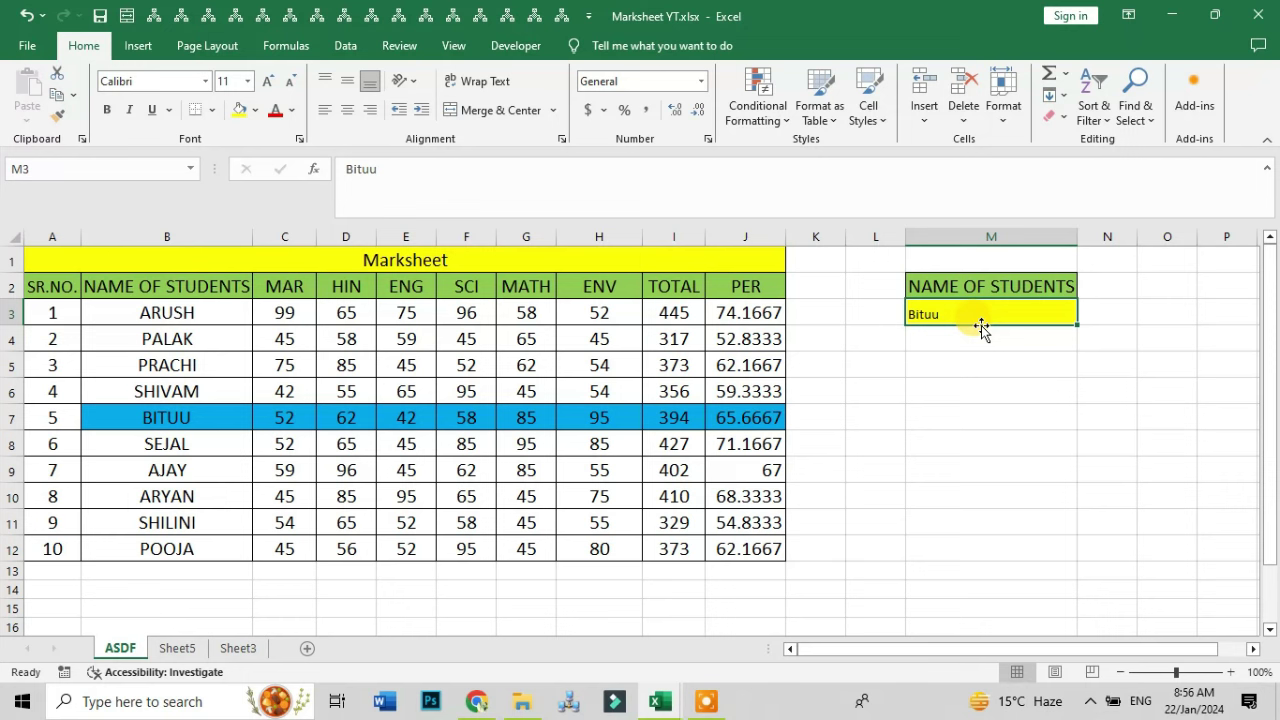
# - Enter two more student names in M3, ending with row 9 highlighted blue across B:J
pyautogui.write('Pal')
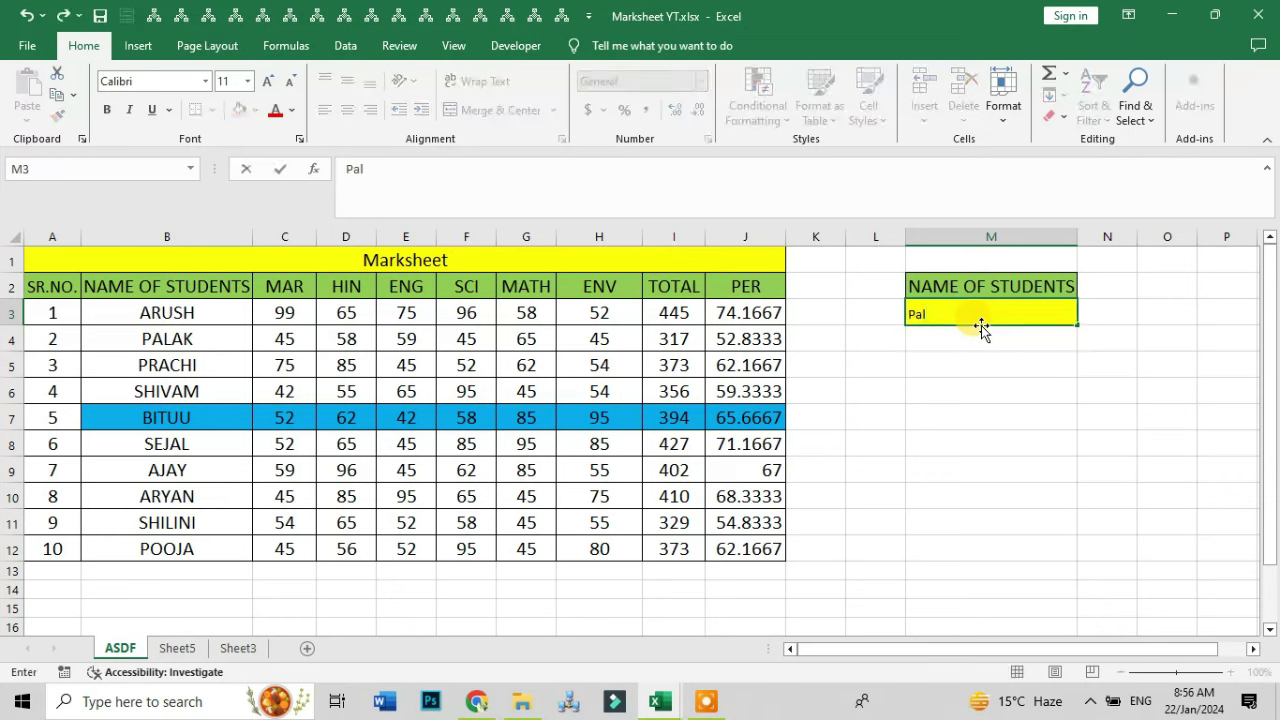
pyautogui.write('ak')
pyautogui.hotkey('ctrl', 'Return')
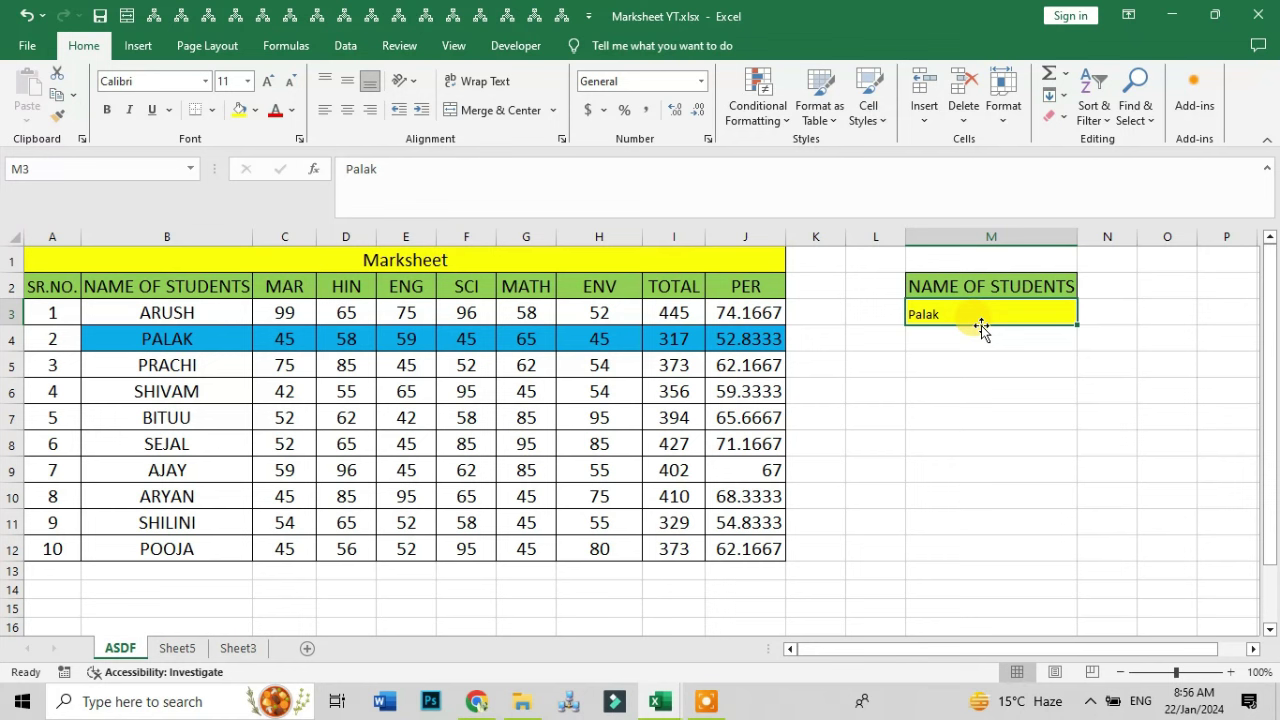
pyautogui.write('Aj')
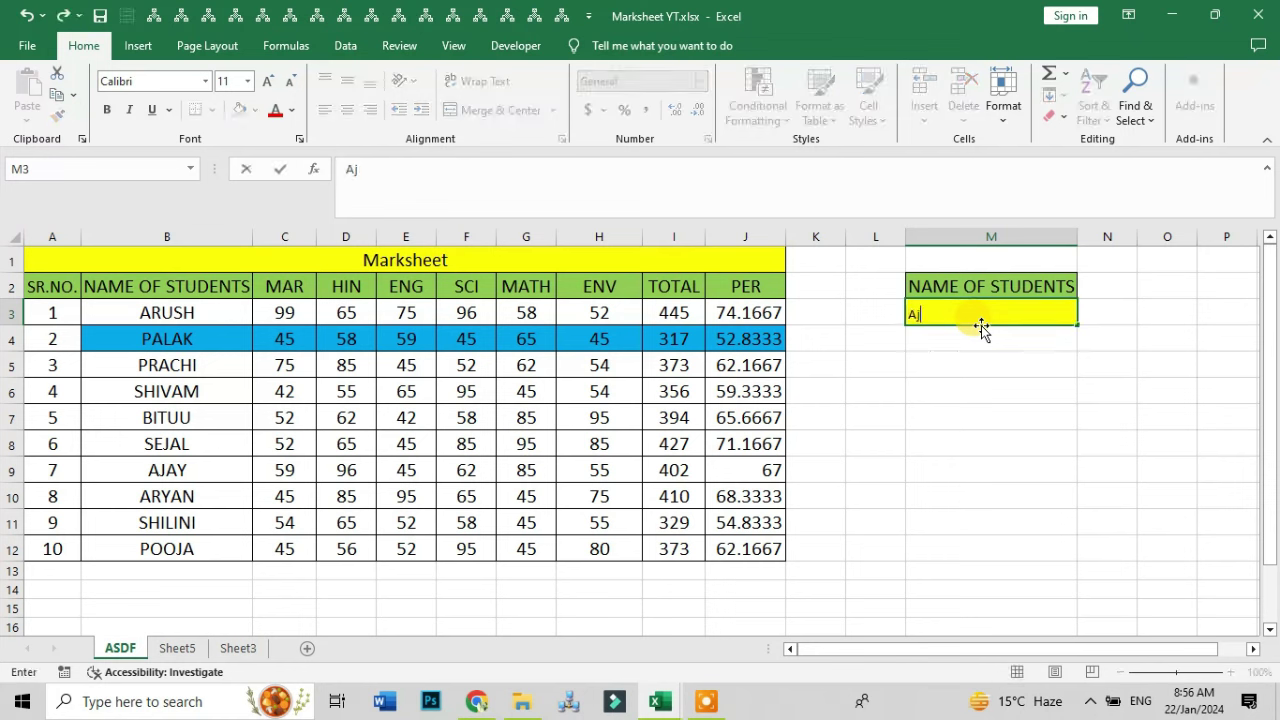
pyautogui.write('ay')
pyautogui.press('Return')
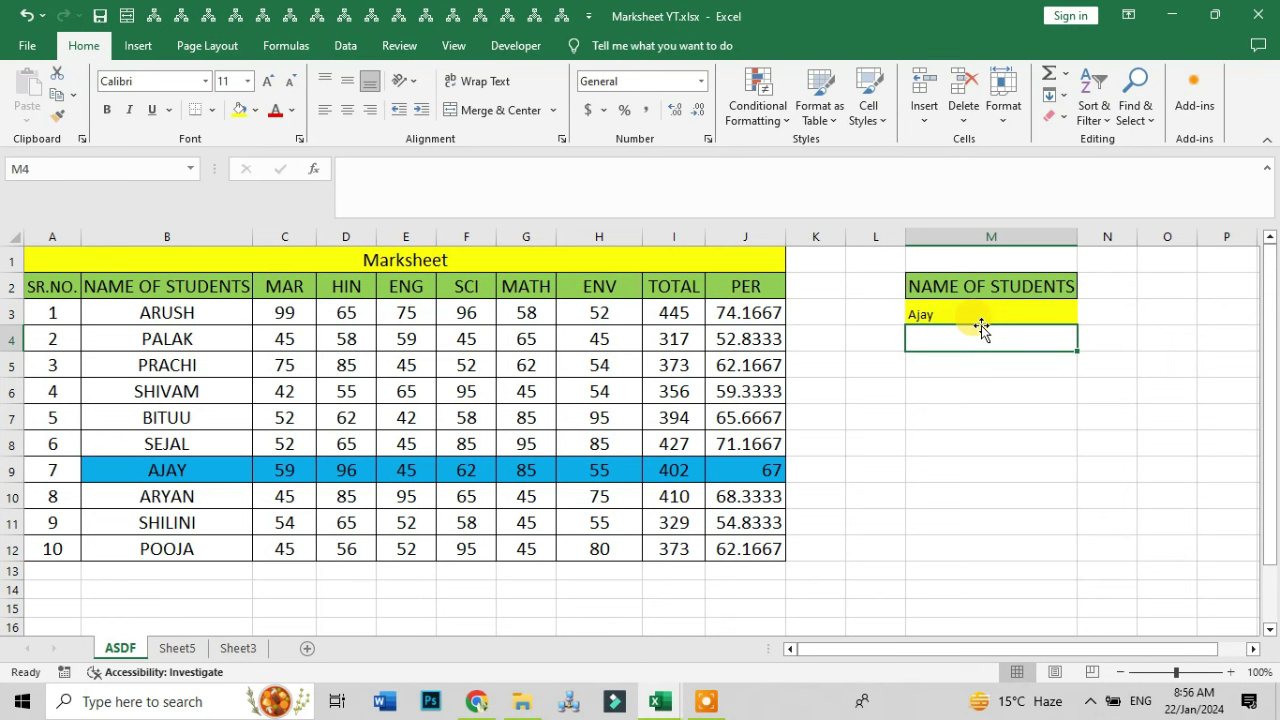
pyautogui.press('Up')
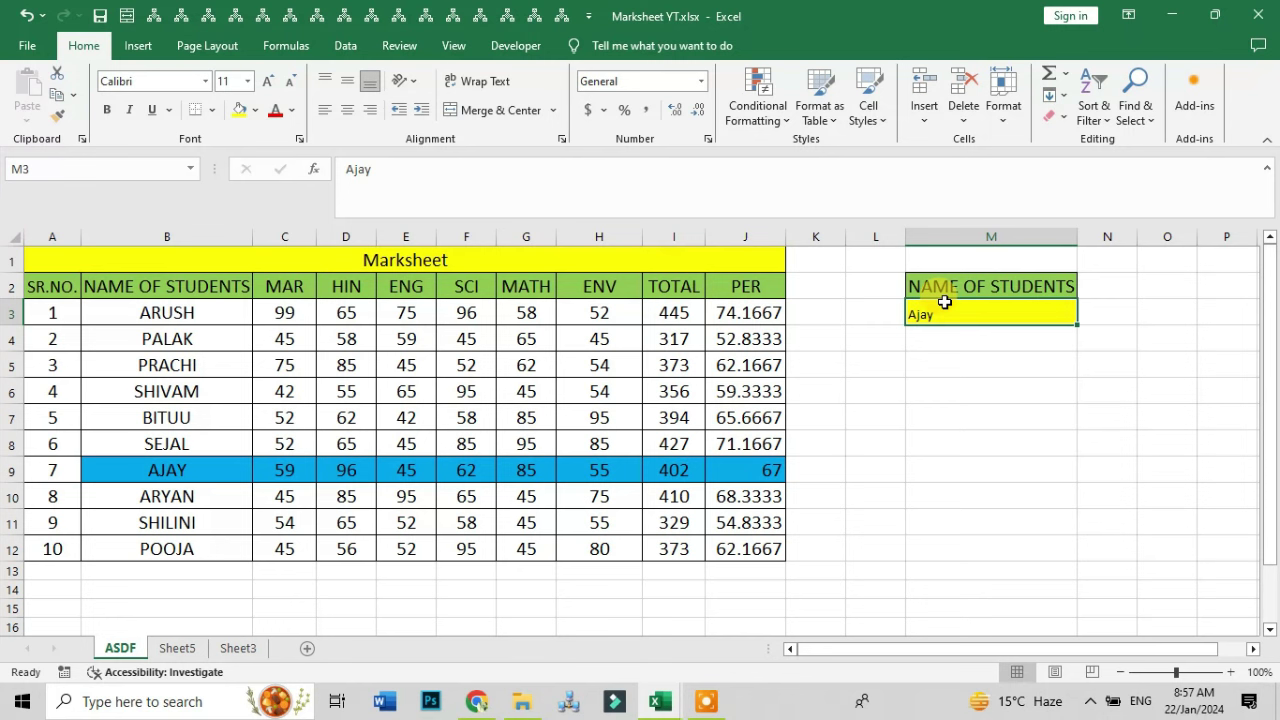
# - Clear all conditional formatting rules from the entire sheet
pyautogui.click(757, 105)
pyautogui.moveTo(800, 346)
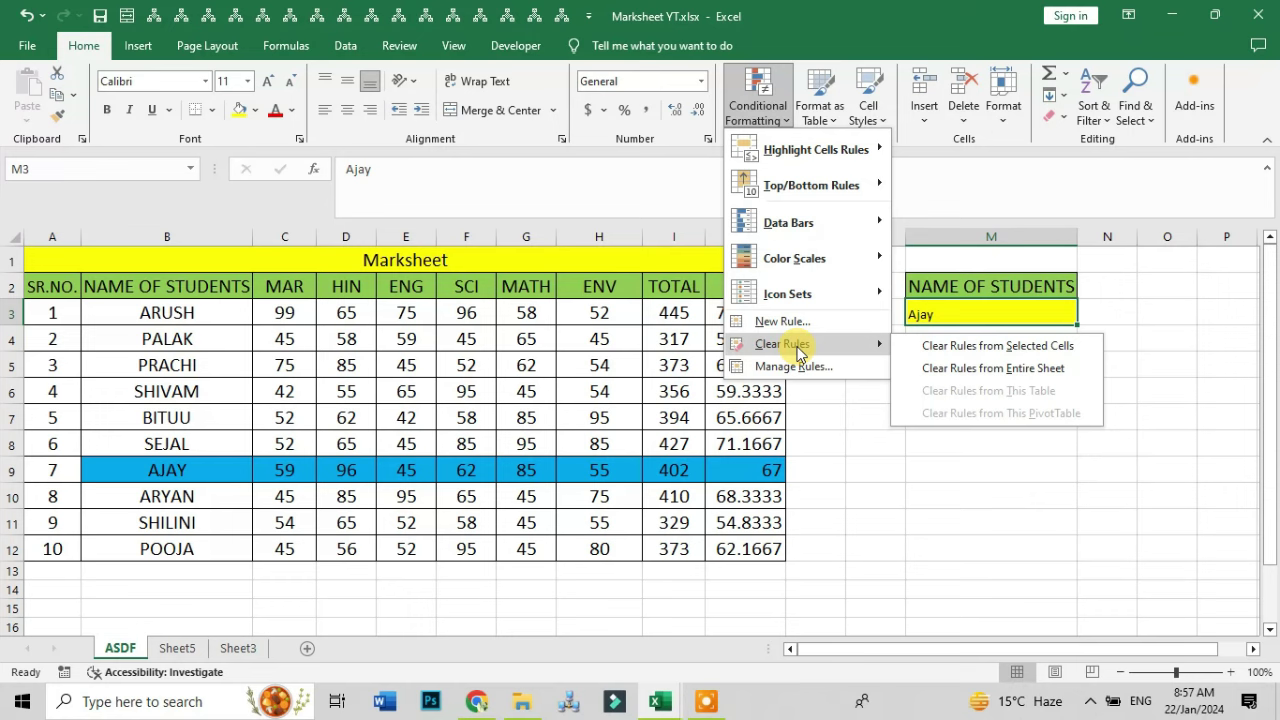
pyautogui.click(993, 368)
# - Delete 'Ajay' from lookup cell M3 and select the marksheet range A2:J12
pyautogui.press('Delete')
pyautogui.moveTo(52, 286); pyautogui.dragTo(750, 545)
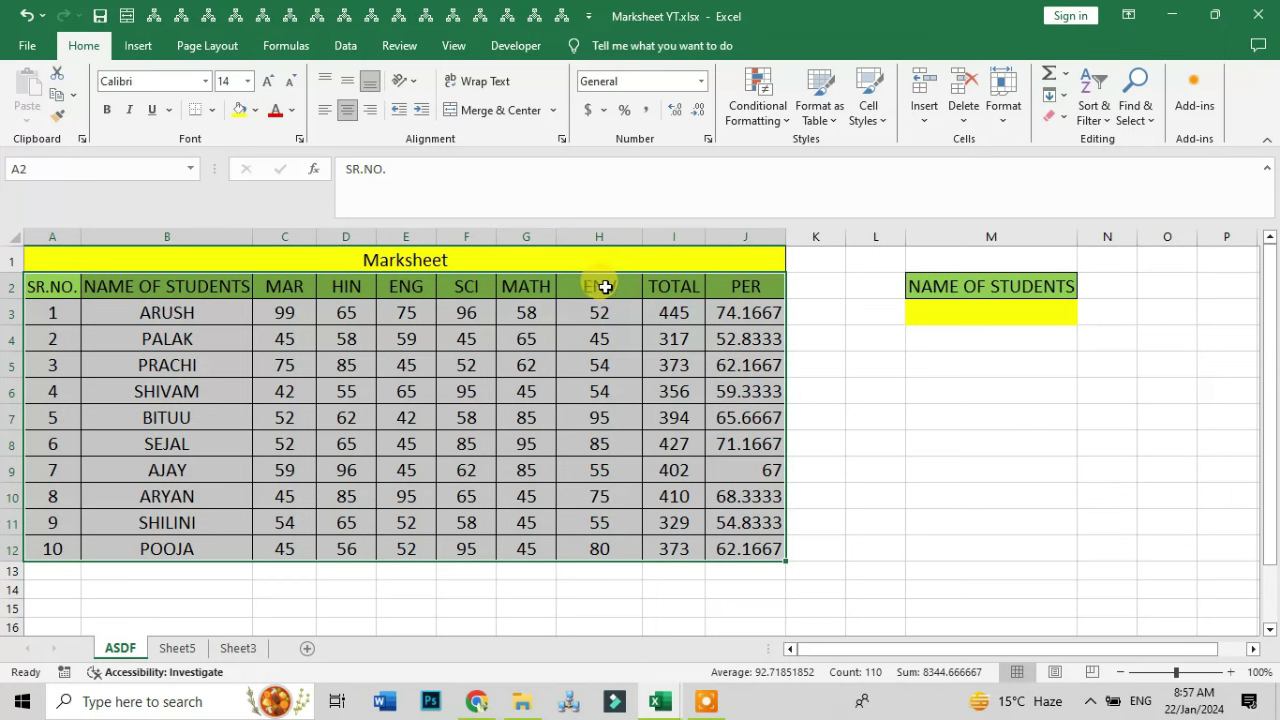
pyautogui.click(768, 118)
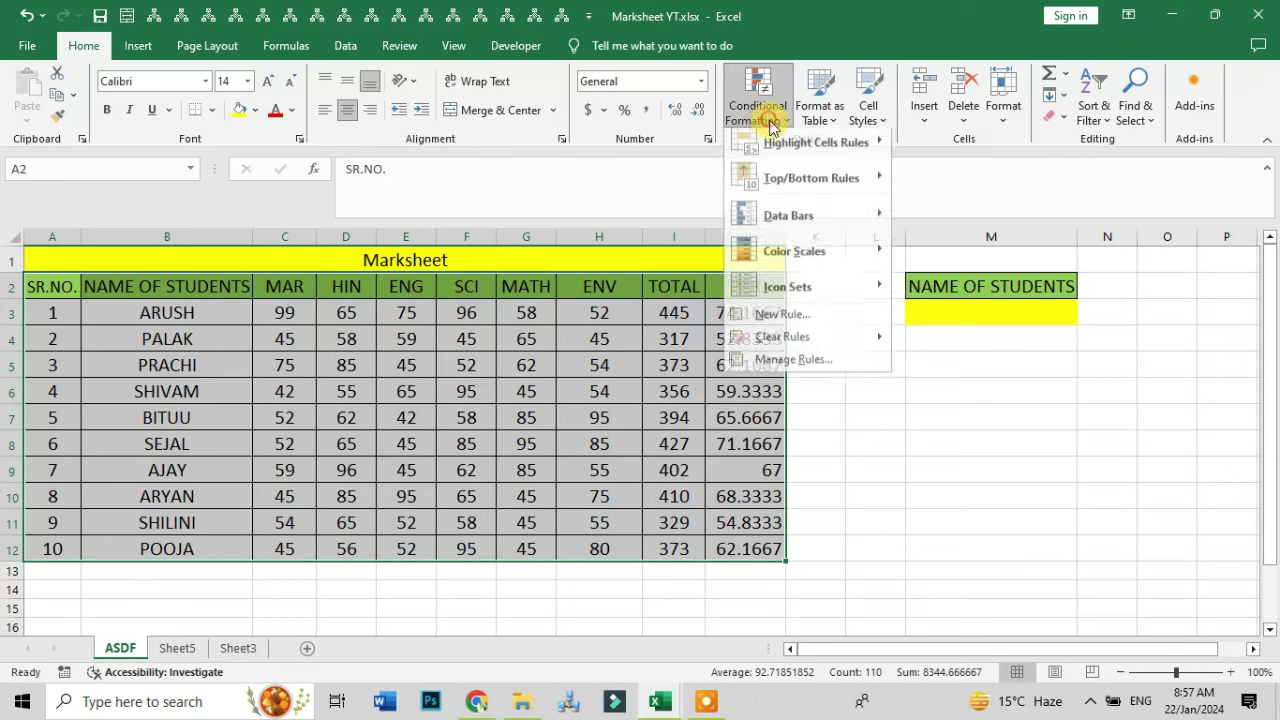
# - Create a formula-based rule for A2:J12 reading =A$2=$M$3
pyautogui.click(776, 322)
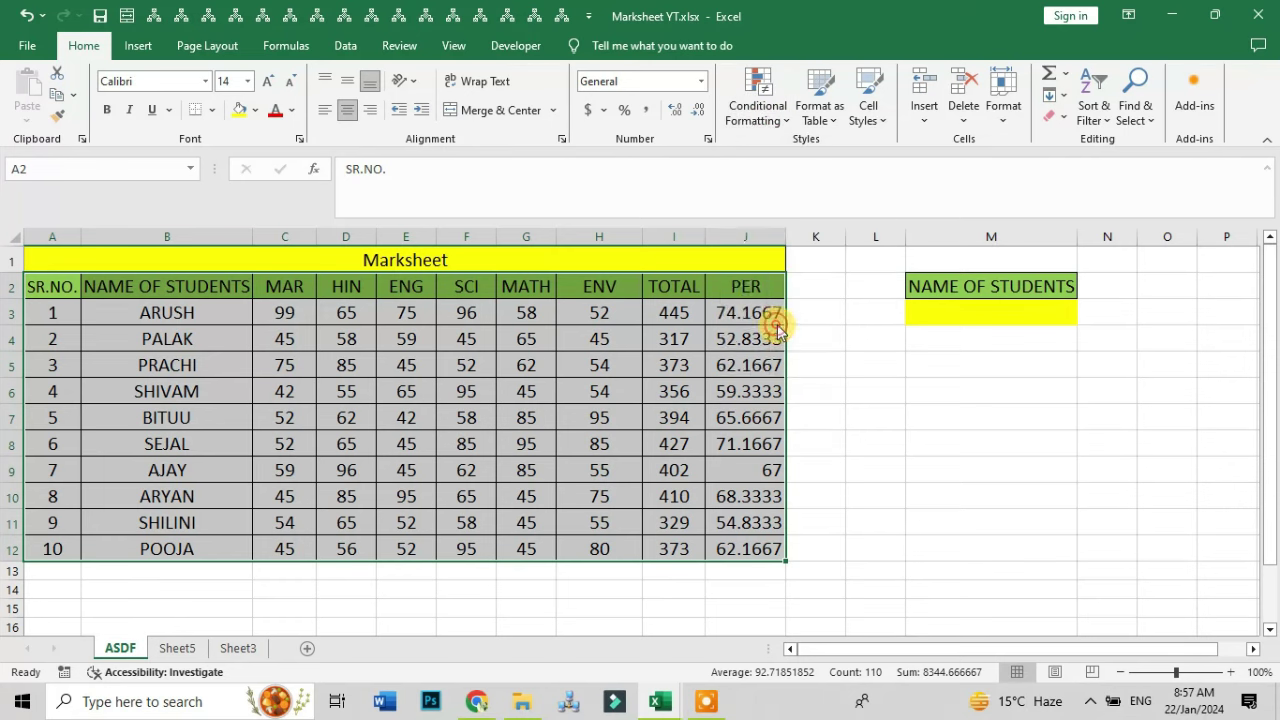
pyautogui.click(447, 275)
pyautogui.moveTo(460, 140); pyautogui.dragTo(620, 140)
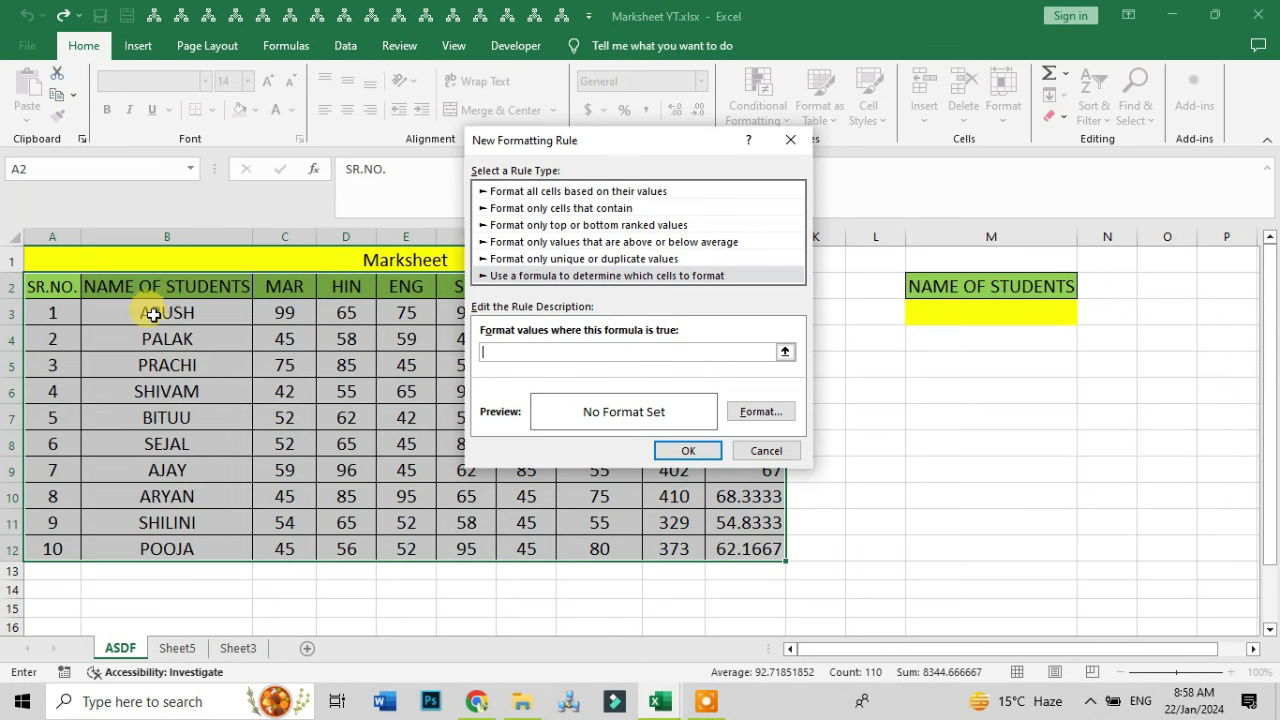
pyautogui.click(50, 286)
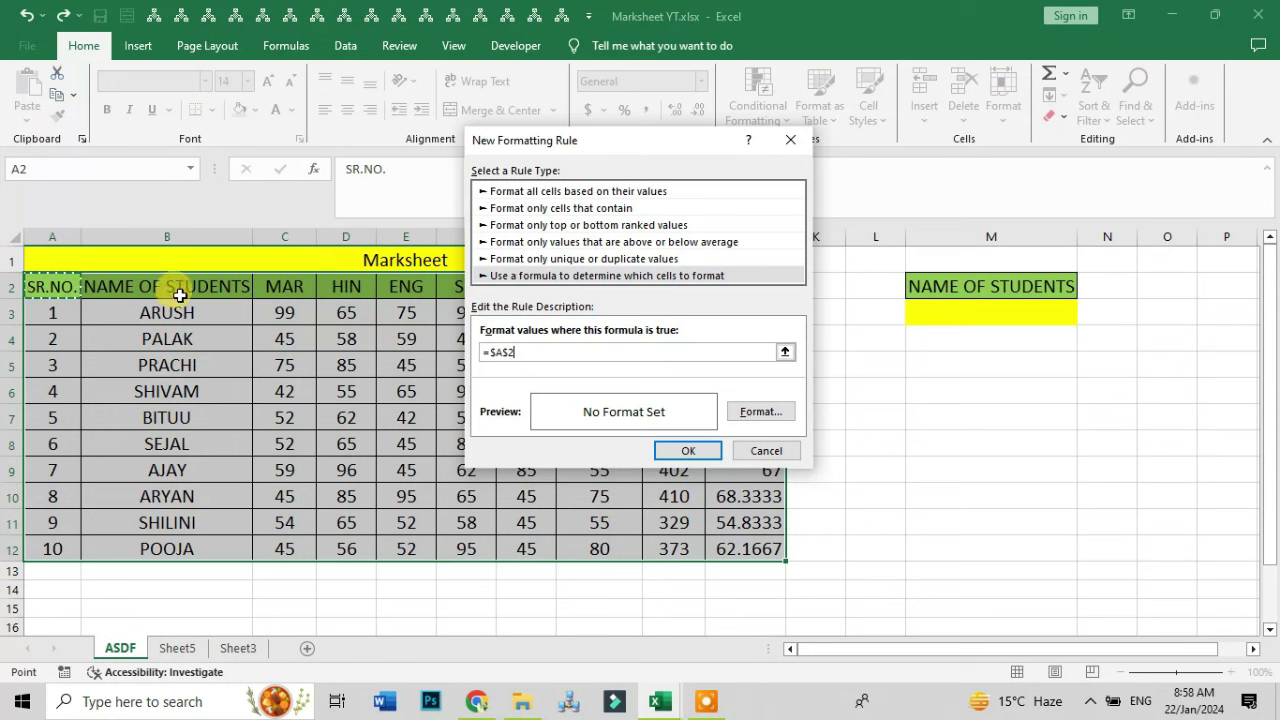
pyautogui.click(497, 354)
pyautogui.press('BackSpace')
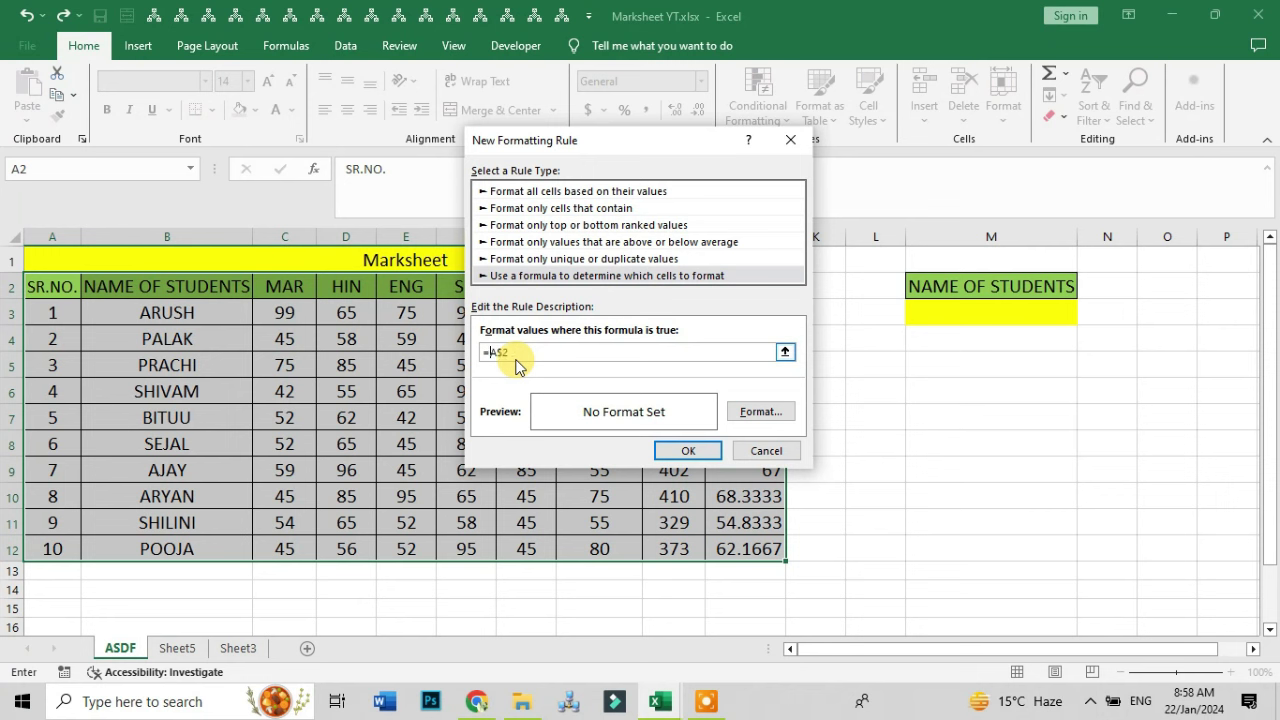
pyautogui.click(529, 352)
pyautogui.write('=')
pyautogui.click(989, 312)
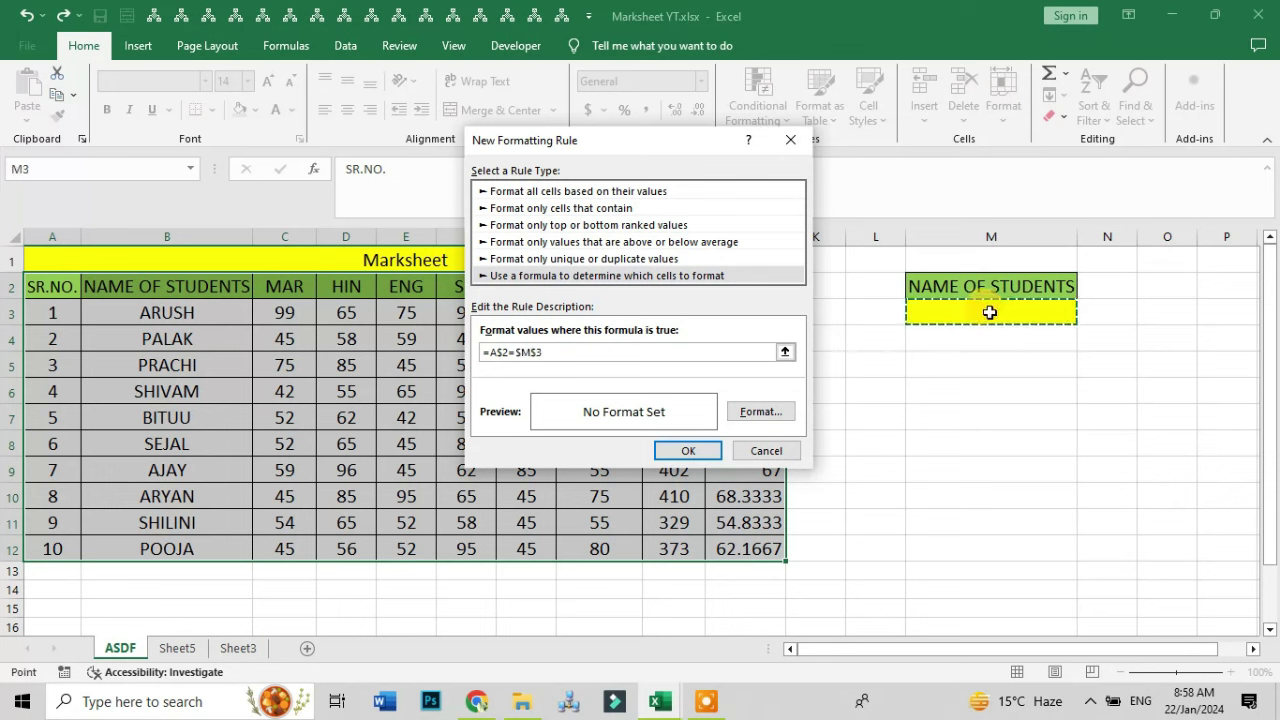
# - Give the =A$2=$M$3 rule a gold-orange fill and save it
pyautogui.click(761, 409)
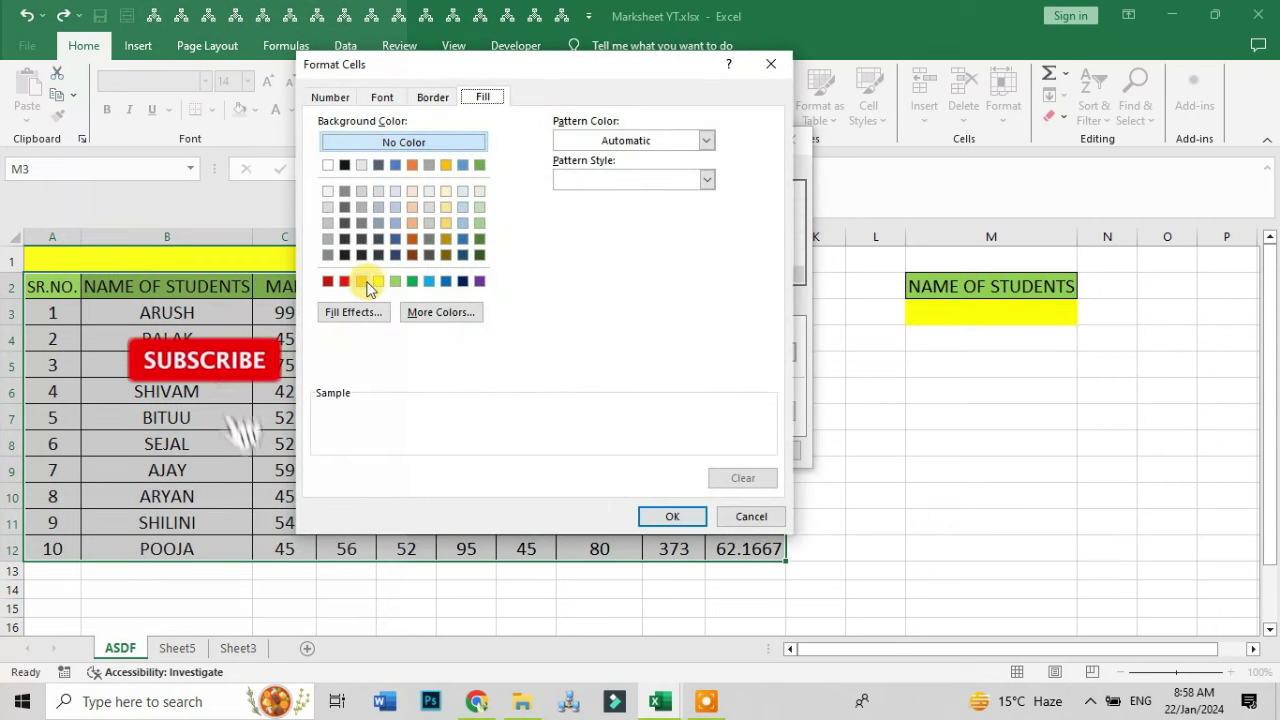
pyautogui.click(361, 281)
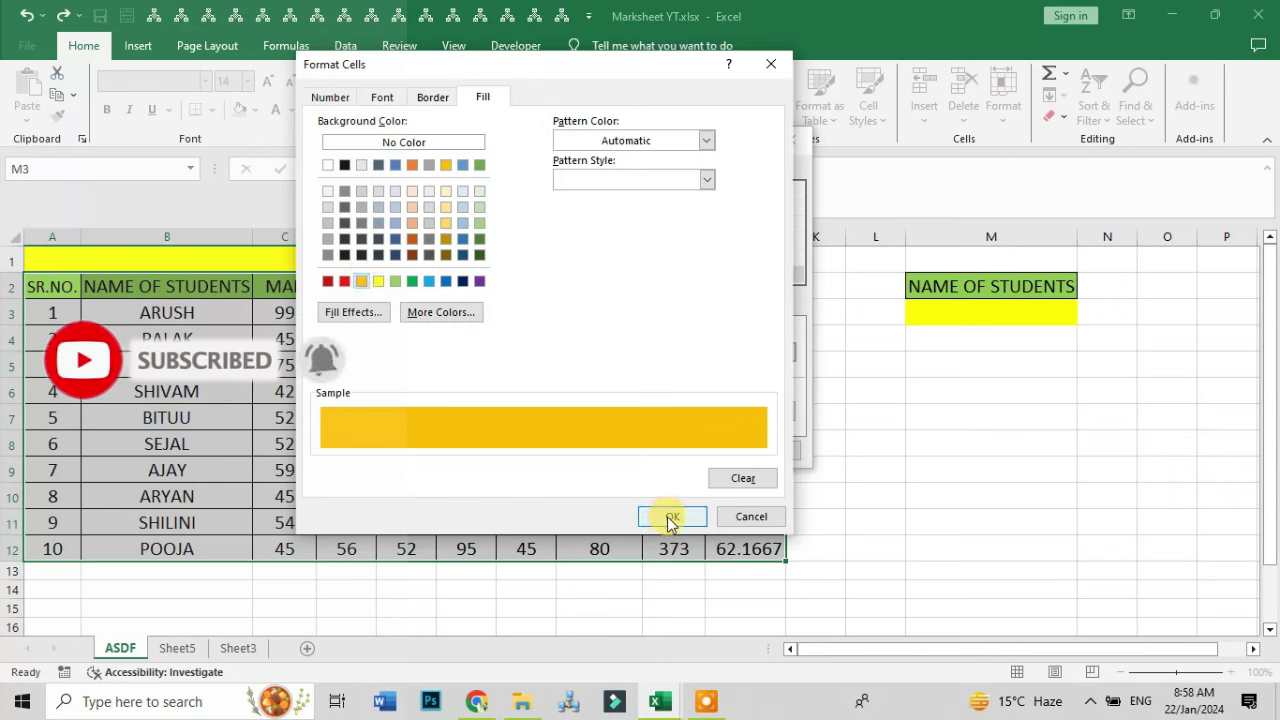
pyautogui.click(667, 517)
pyautogui.click(690, 451)
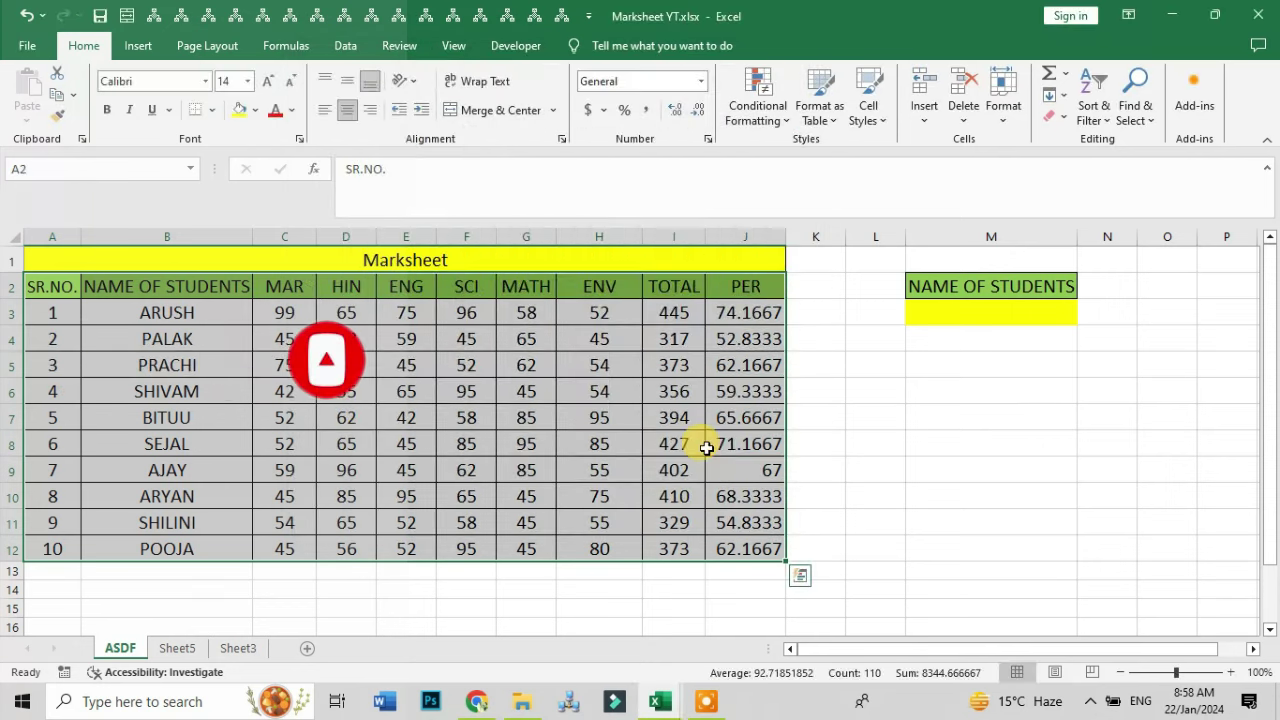
# - Enter Math in lookup cell M3 to highlight the MATH column
pyautogui.click(934, 334)
pyautogui.click(962, 310)
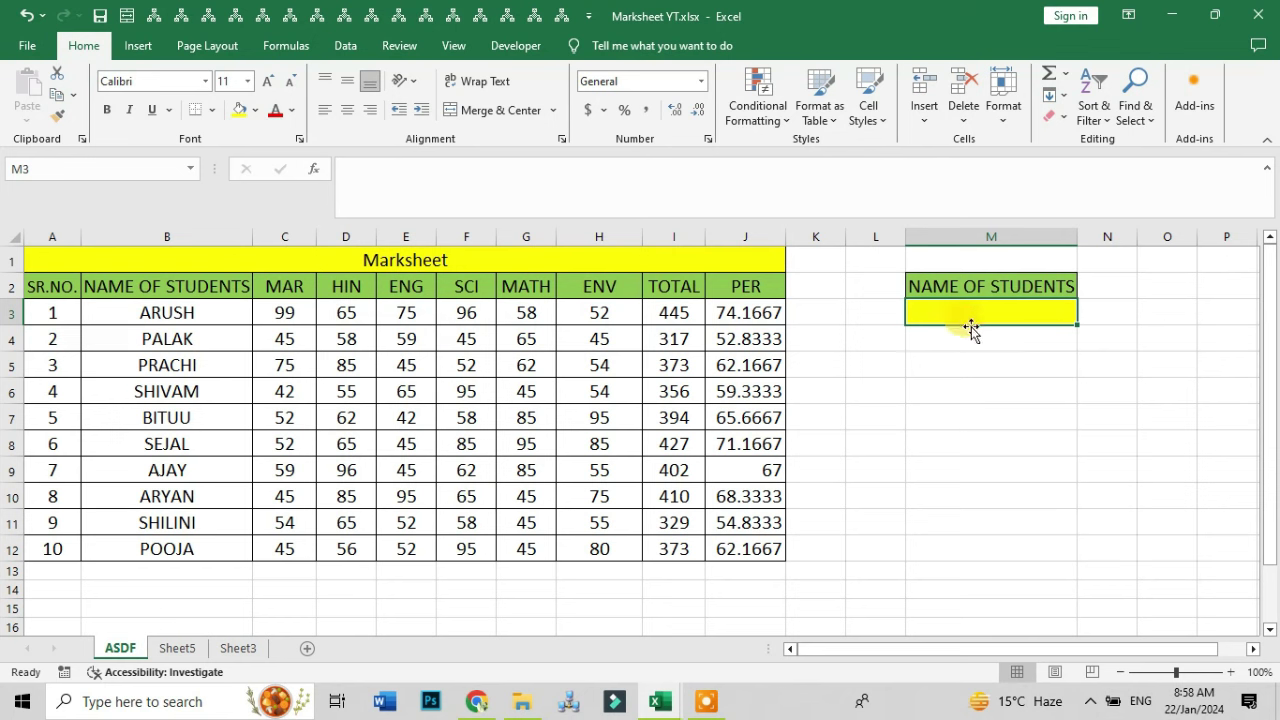
pyautogui.write('Math')
pyautogui.press('Return')
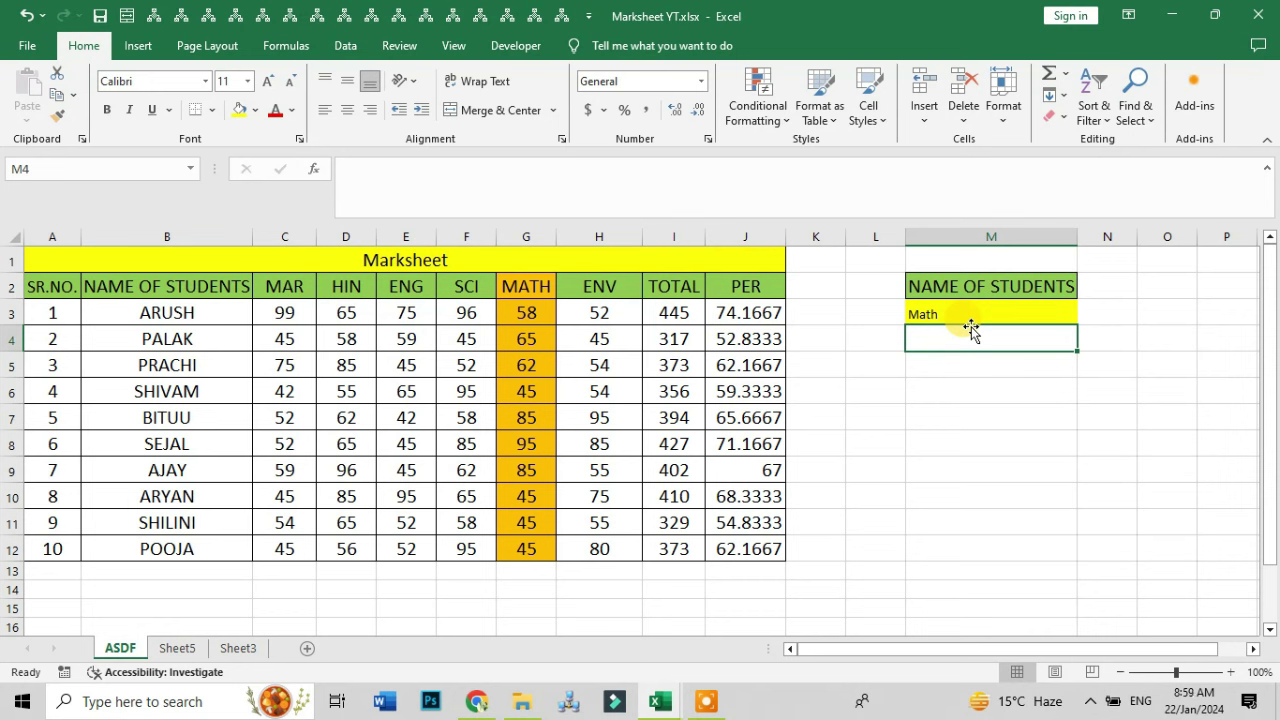
# - Change M3 to Hin so the HIN column is highlighted orange
pyautogui.press('Up')
pyautogui.write('HI')
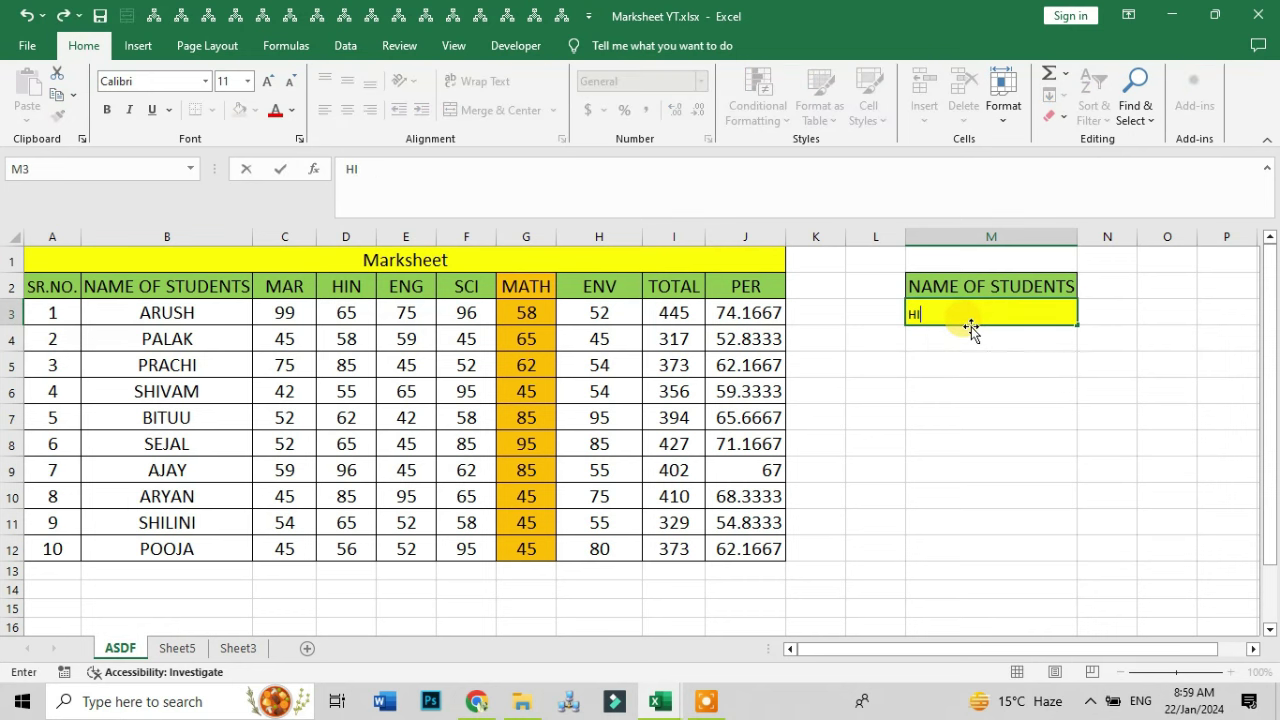
pyautogui.write('n')
pyautogui.press('Return')
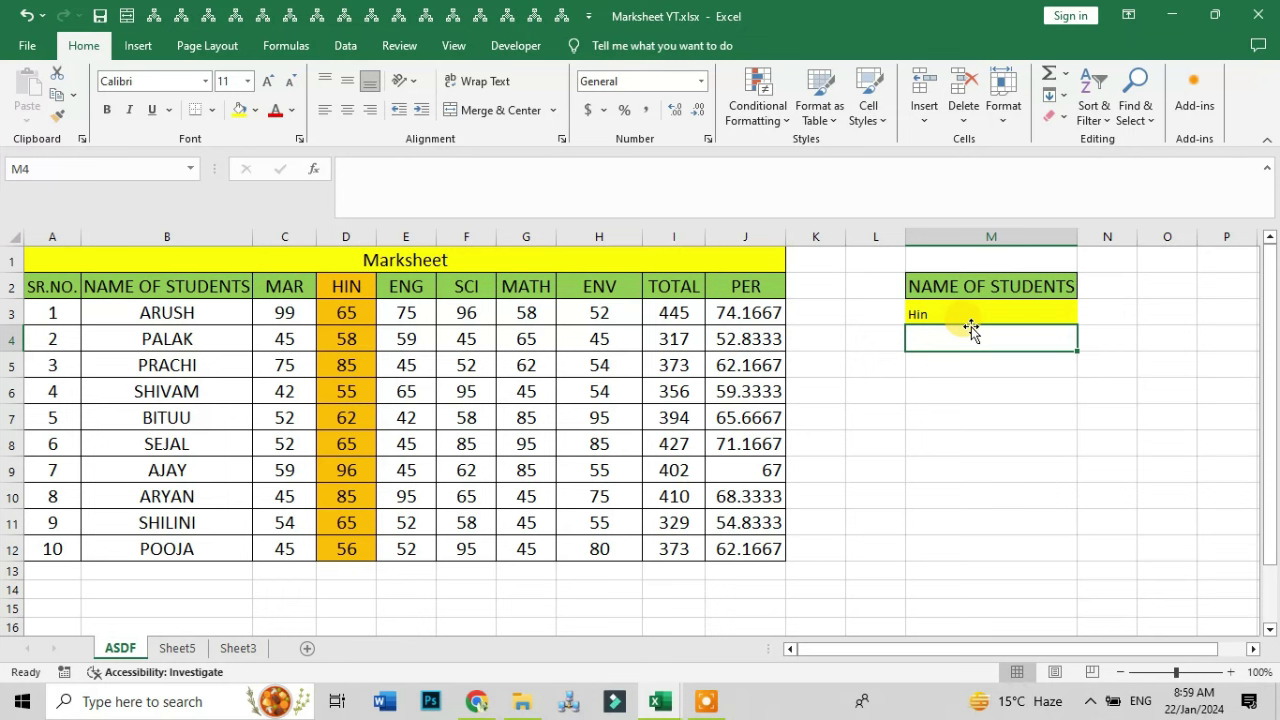
# - Choose New Rule from Home > Conditional Formatting to start another rule
pyautogui.click(757, 105)
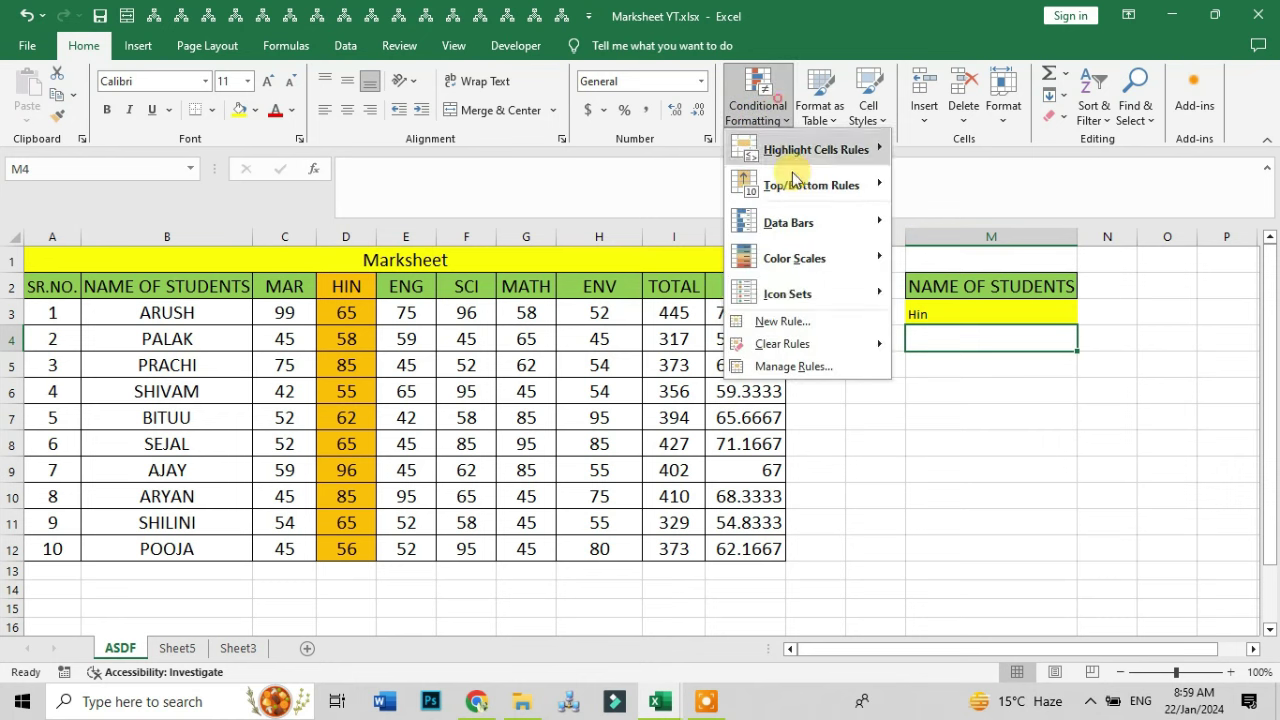
pyautogui.click(797, 319)
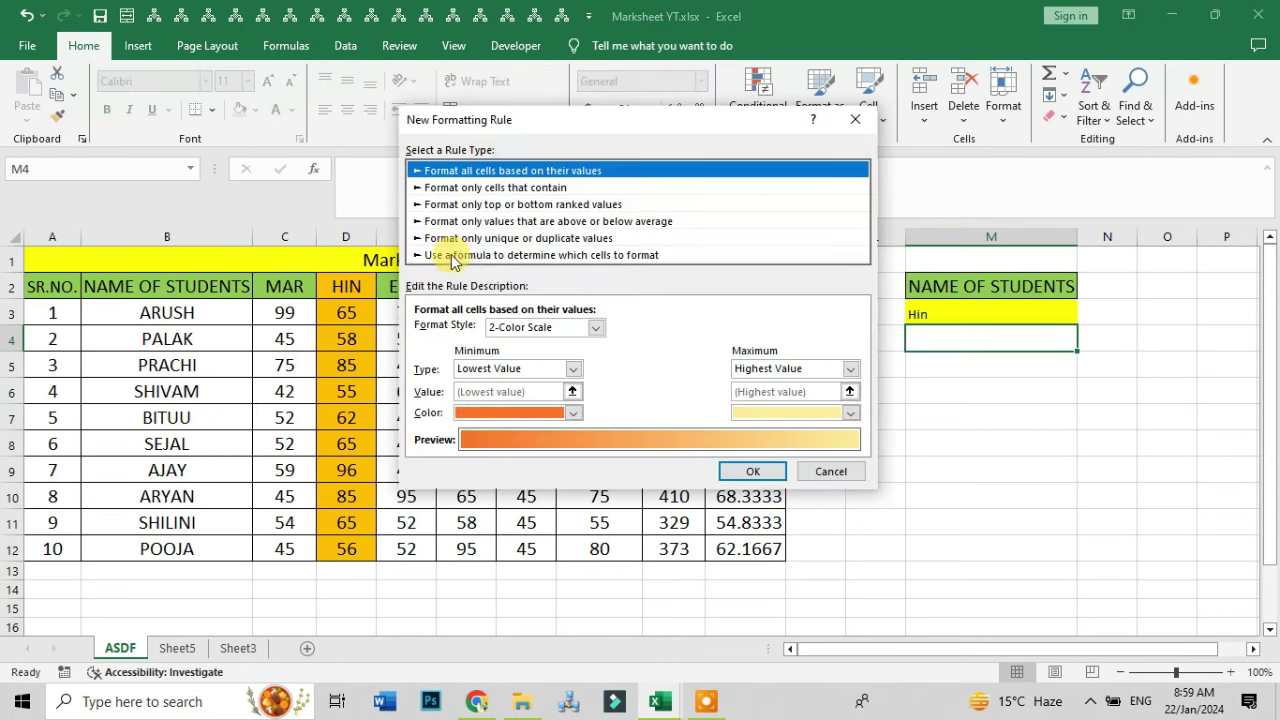